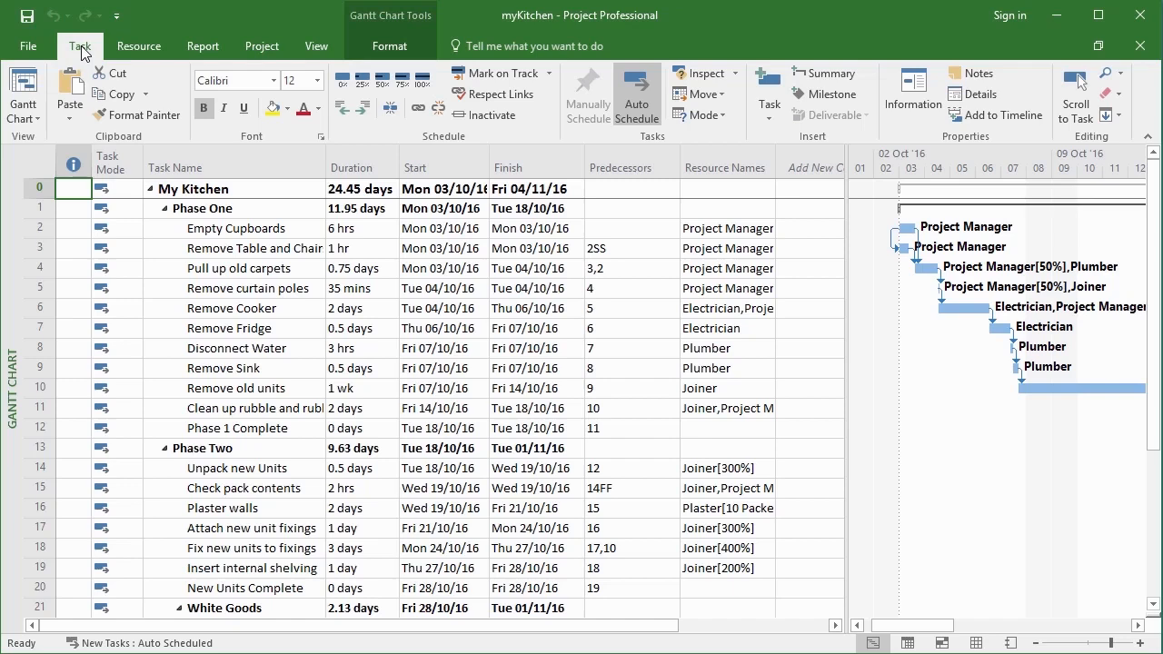
Open the project's WBS code definition and set the project code prefix to K
{"action": "left_click", "coordinate": [274, 55]}
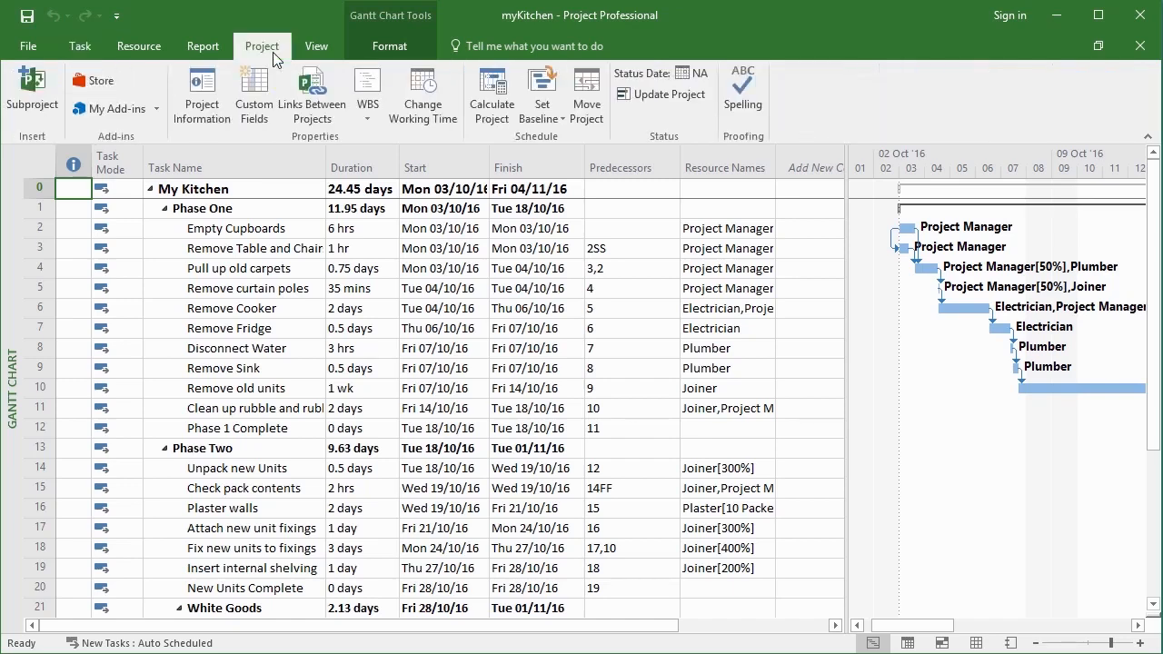
{"action": "left_click", "coordinate": [366, 121]}
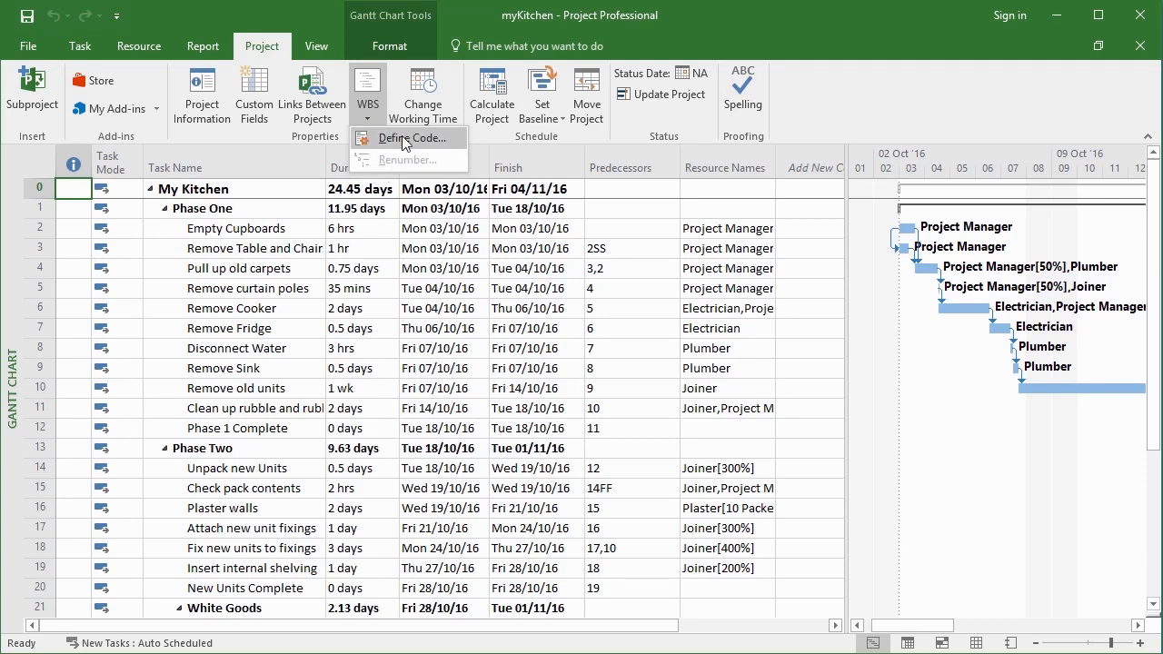
{"action": "left_click", "coordinate": [409, 138]}
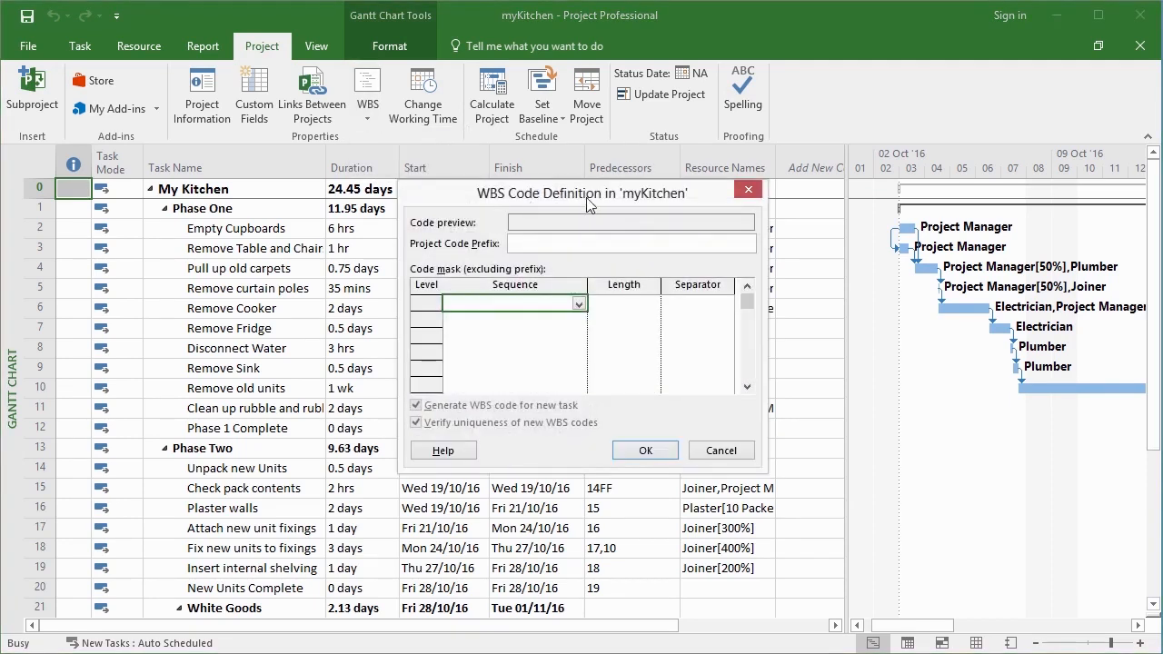
{"action": "left_click_drag", "start_coordinate": [586, 199], "coordinate": [608, 166]}
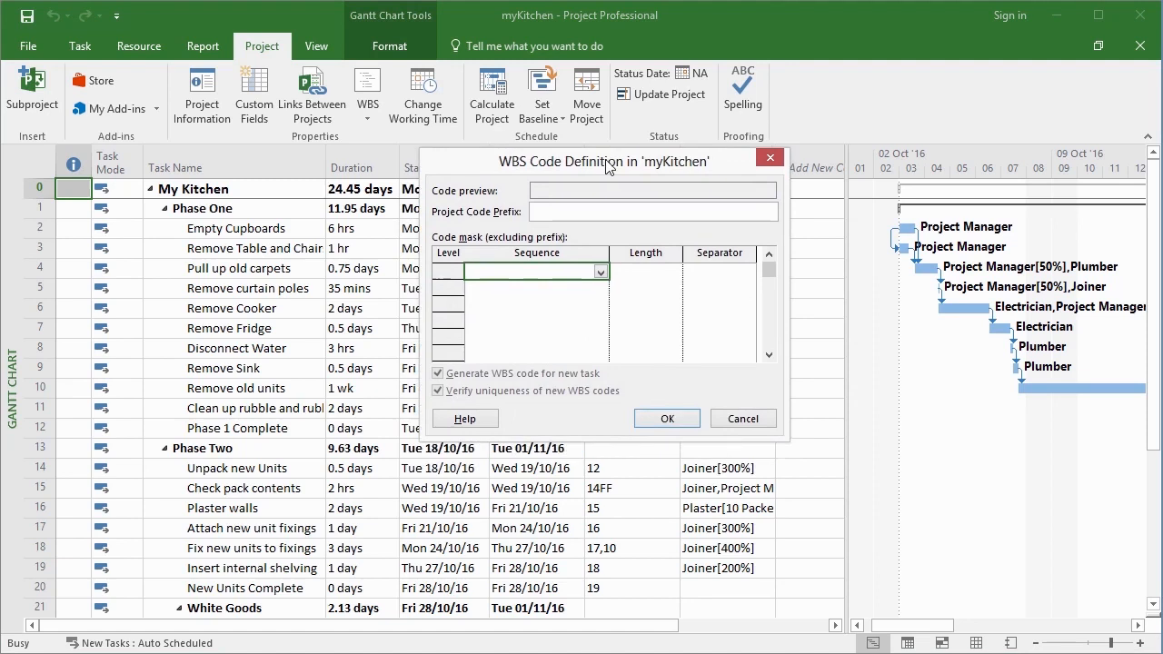
{"action": "left_click", "coordinate": [544, 210]}
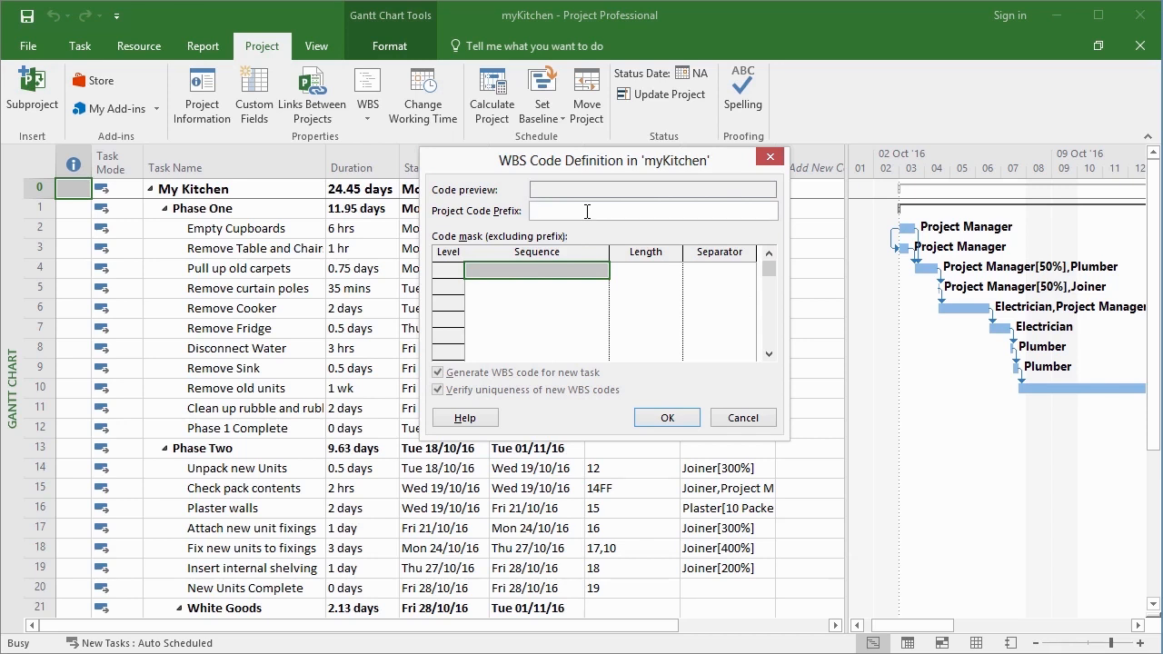
{"action": "type", "text": "K"}
Define the first level of the WBS code mask with the sequence Numbers (ordered)
{"action": "left_click", "coordinate": [592, 272]}
{"action": "left_click", "coordinate": [601, 272]}
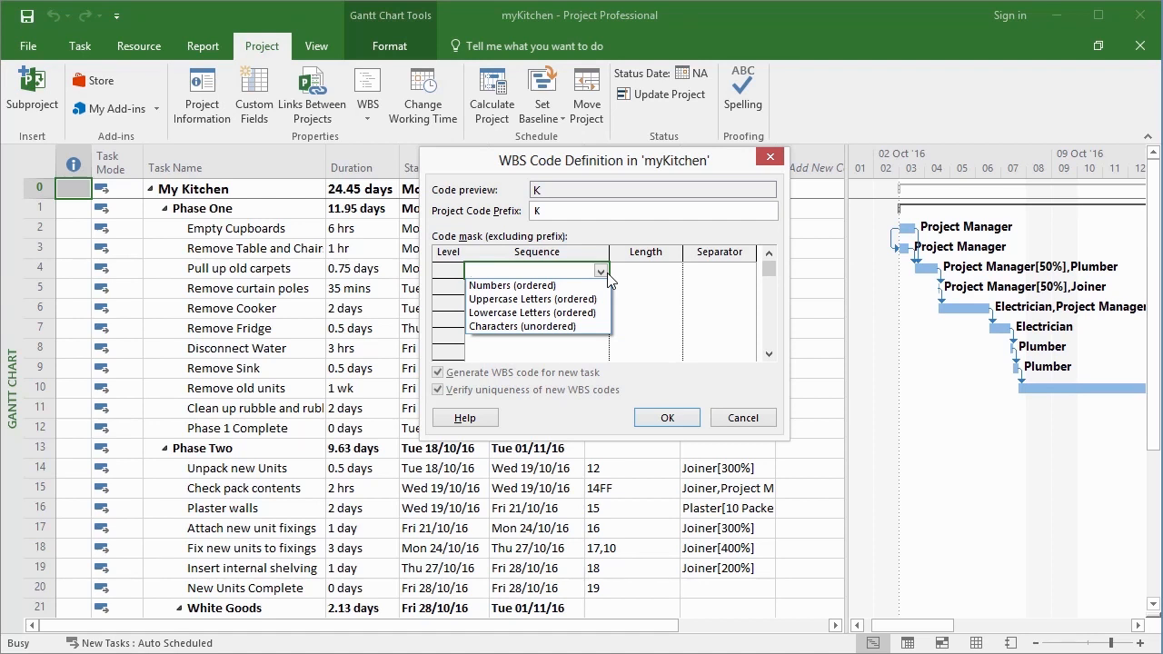
{"action": "left_click", "coordinate": [540, 288]}
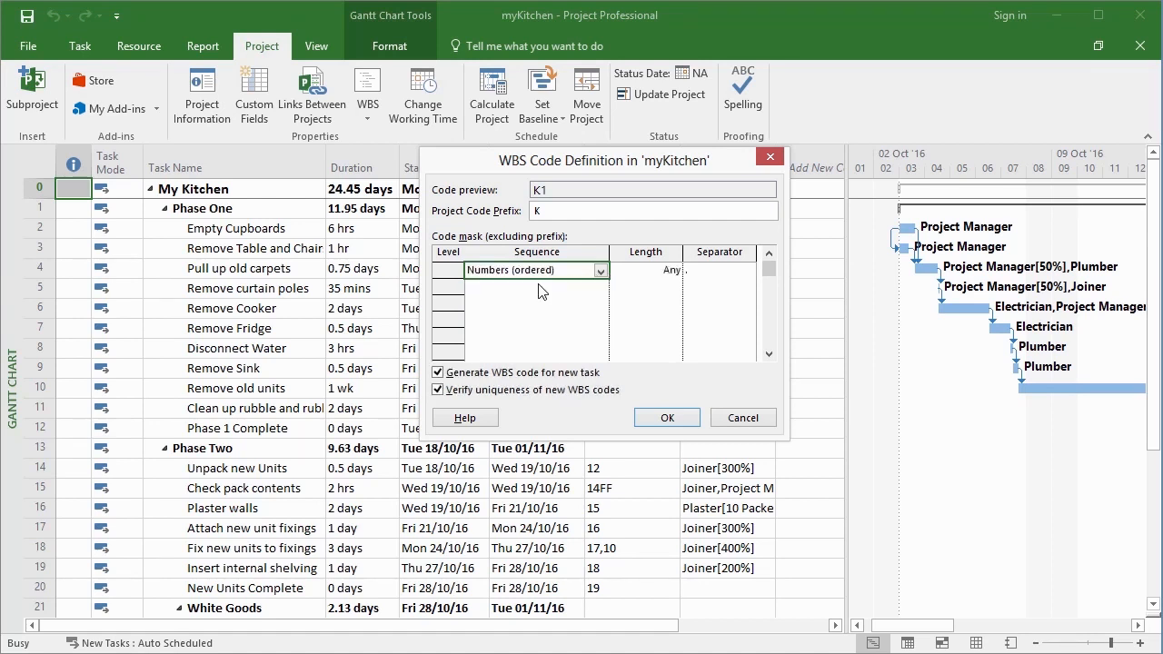
Try lengths of 3 and 9 for the first code level, and return the length to Any
{"action": "left_click", "coordinate": [646, 272]}
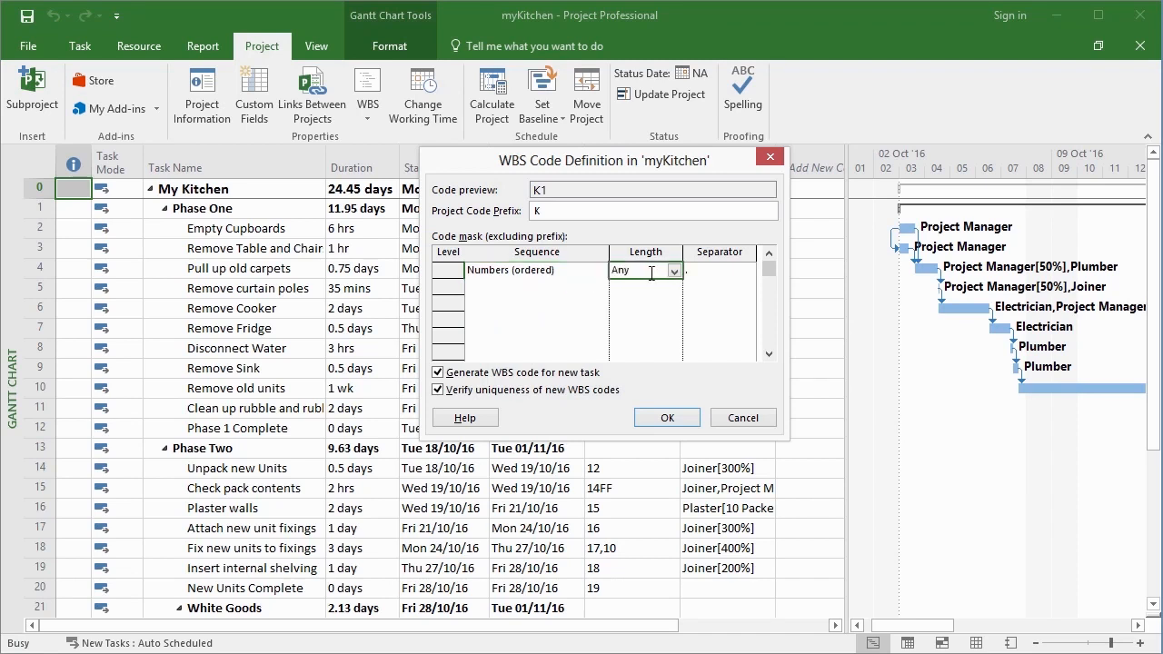
{"action": "left_click", "coordinate": [675, 270]}
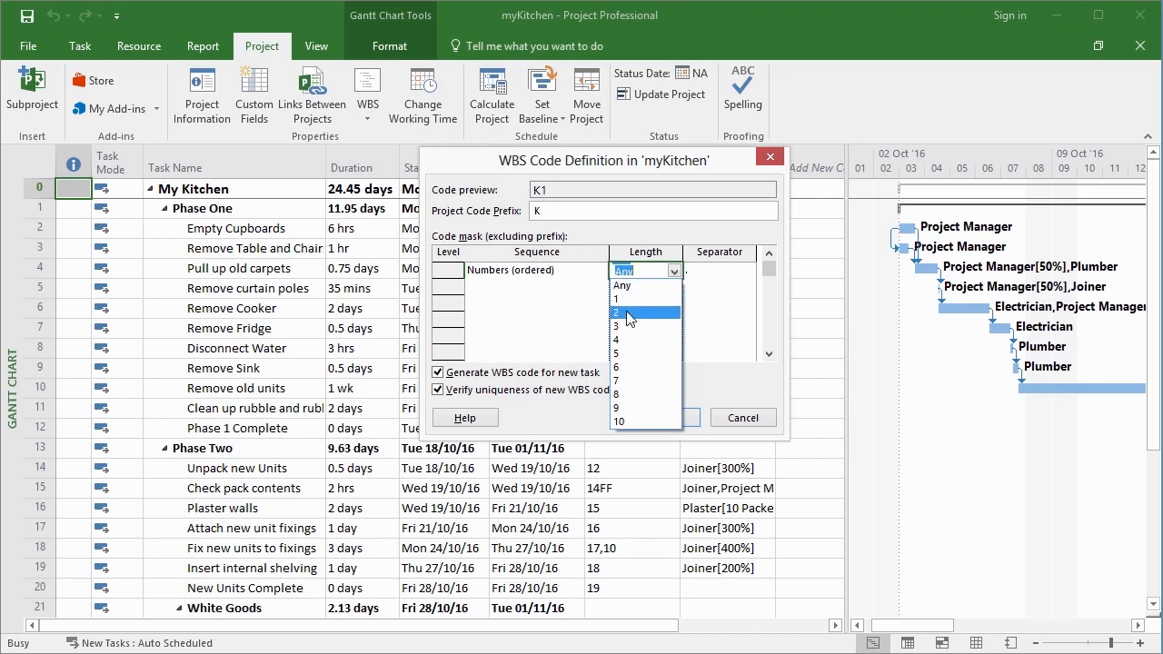
{"action": "left_click", "coordinate": [652, 327]}
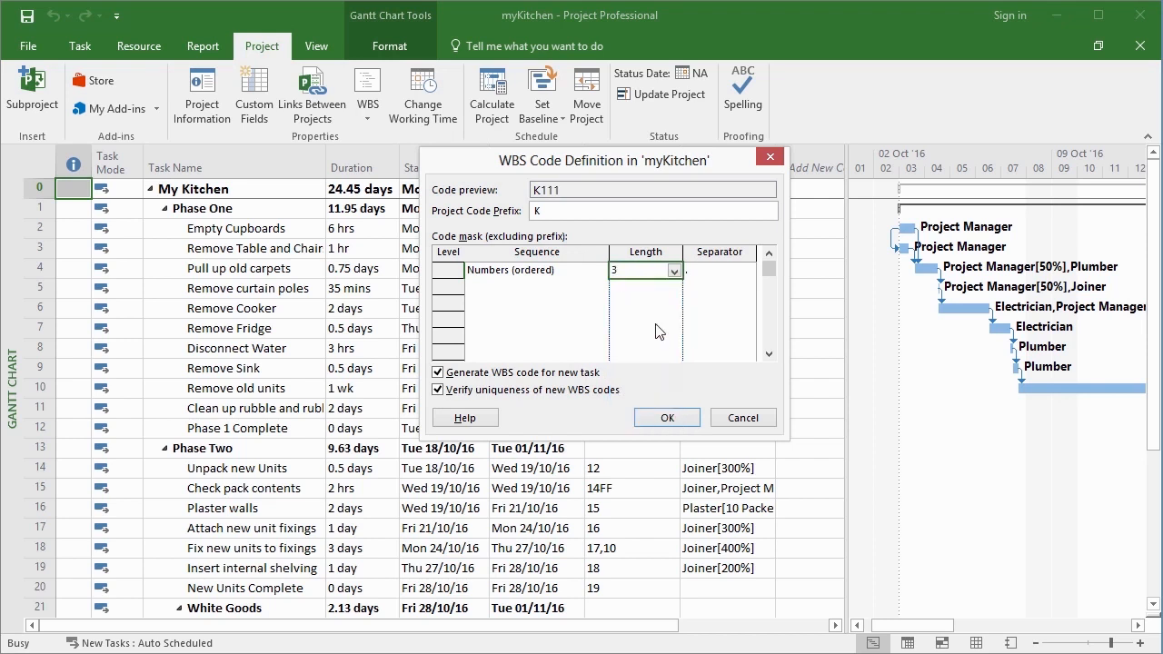
{"action": "left_click", "coordinate": [674, 271]}
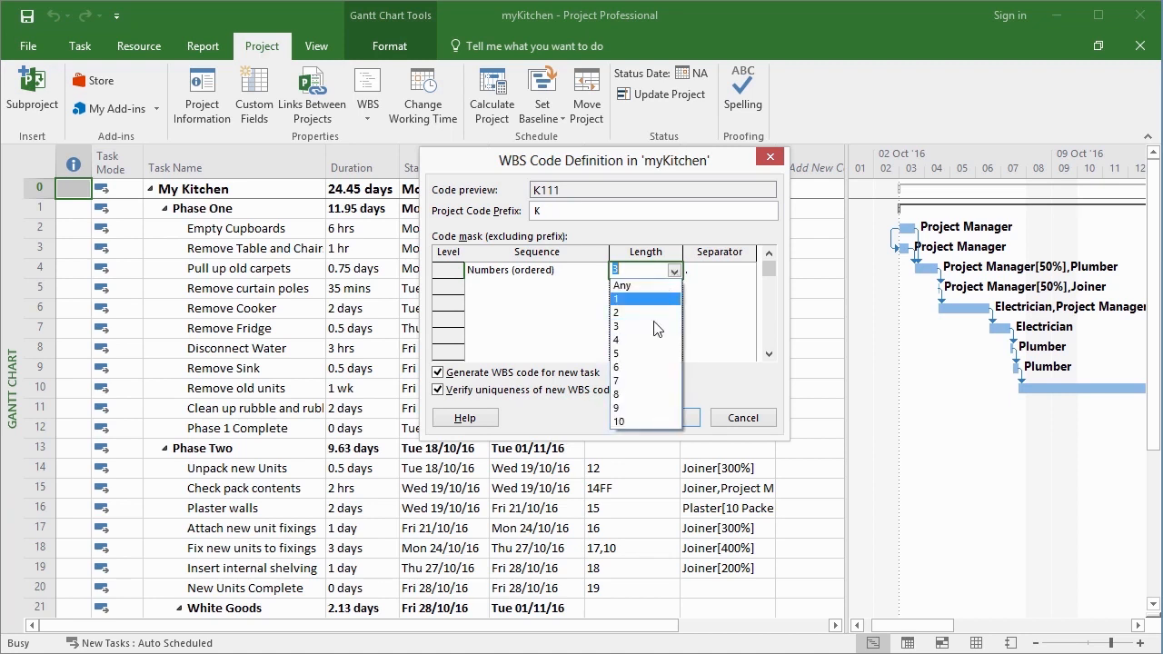
{"action": "left_click", "coordinate": [635, 403]}
{"action": "left_click", "coordinate": [674, 271]}
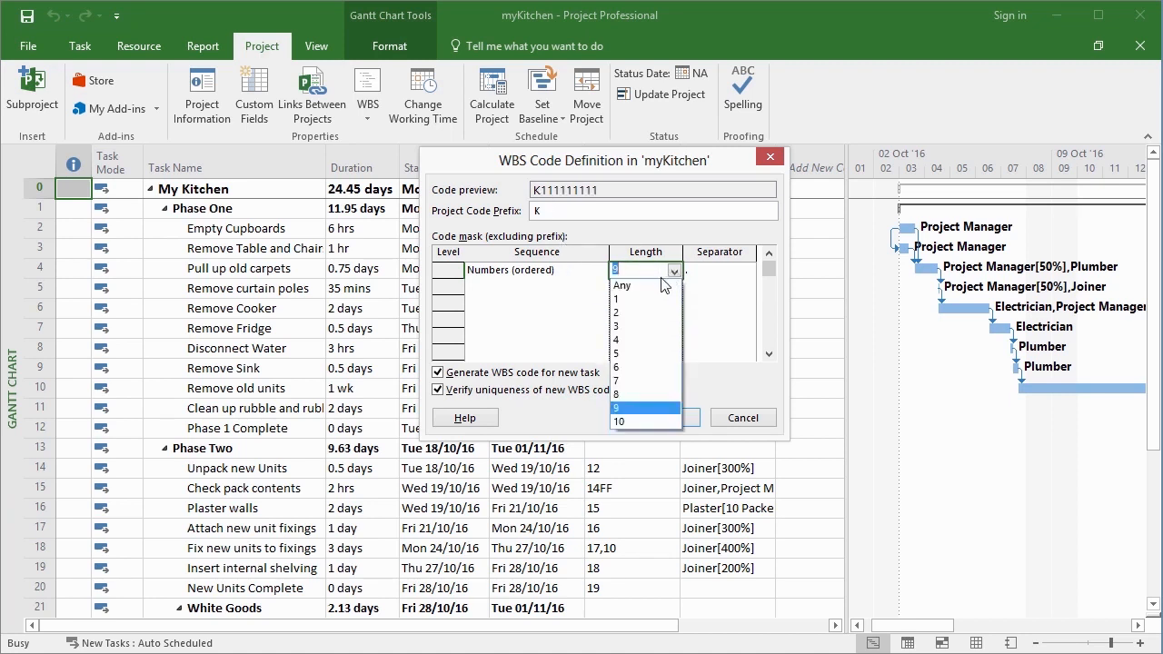
{"action": "left_click", "coordinate": [654, 283]}
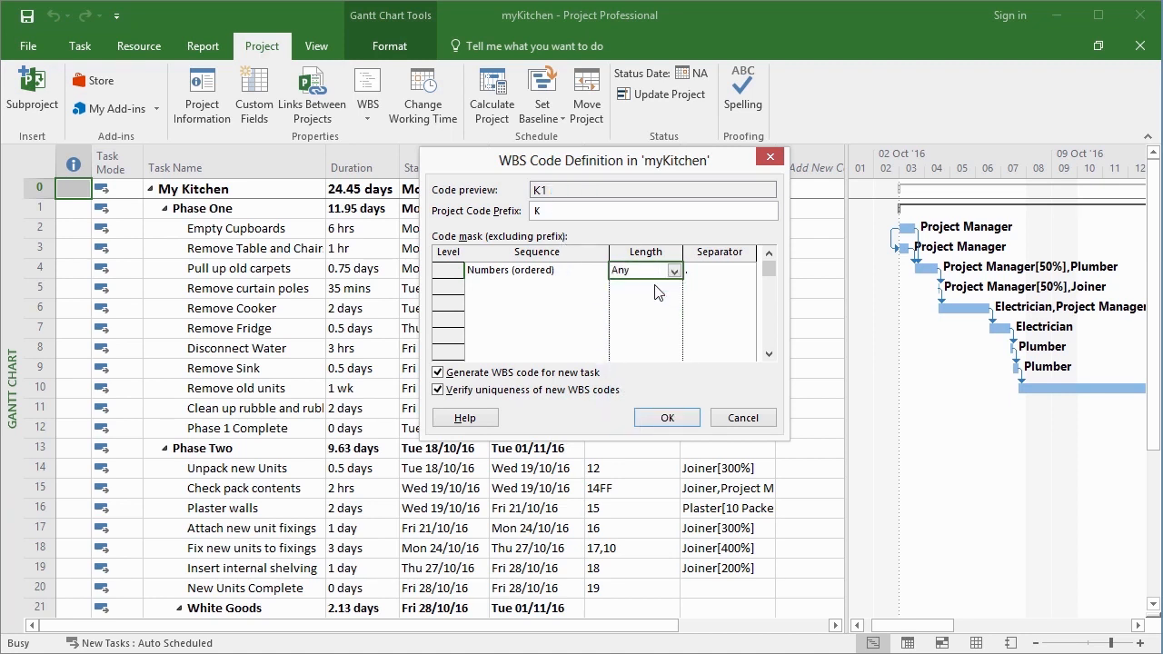
Set the separator of the first code level to a hyphen
{"action": "left_click", "coordinate": [715, 271]}
{"action": "left_click", "coordinate": [747, 271]}
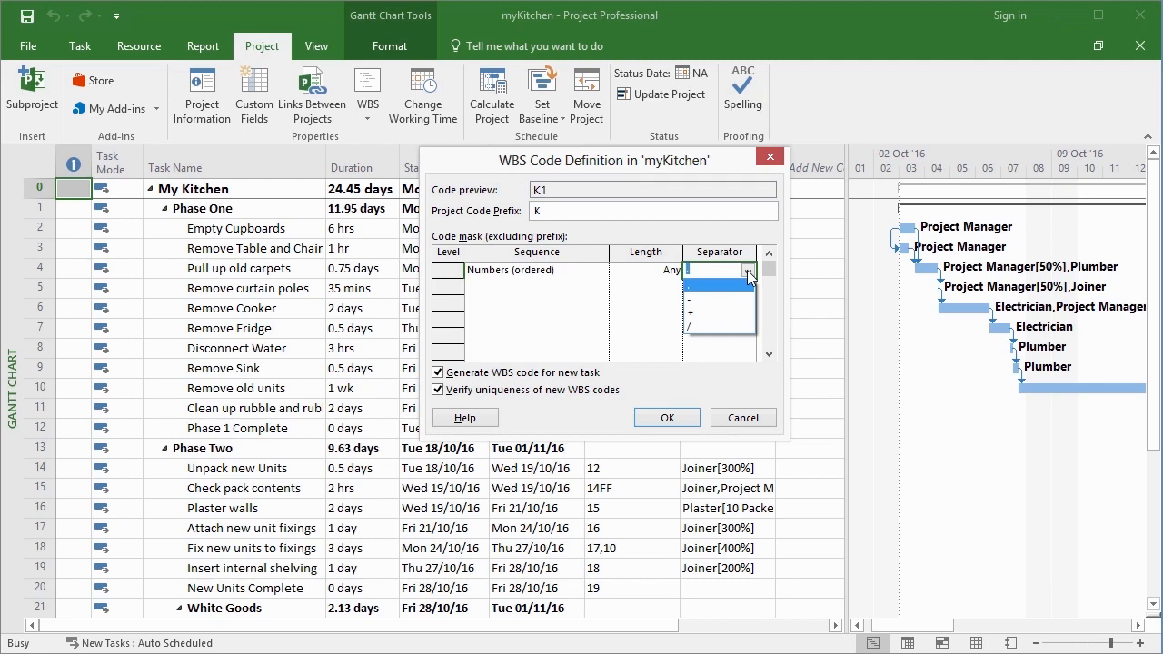
{"action": "left_click", "coordinate": [710, 299]}
Add a second code level using Lowercase Letters (ordered) with a hyphen as its separator
{"action": "left_click", "coordinate": [558, 285]}
{"action": "left_click", "coordinate": [598, 287]}
{"action": "left_click", "coordinate": [600, 287]}
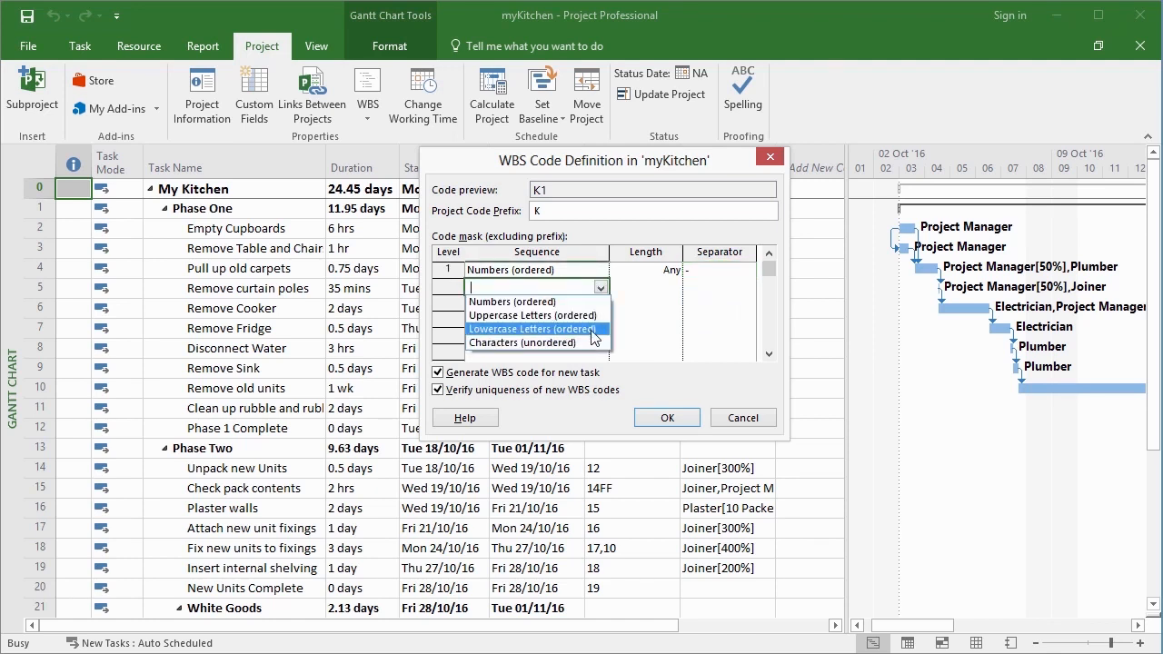
{"action": "left_click", "coordinate": [593, 336]}
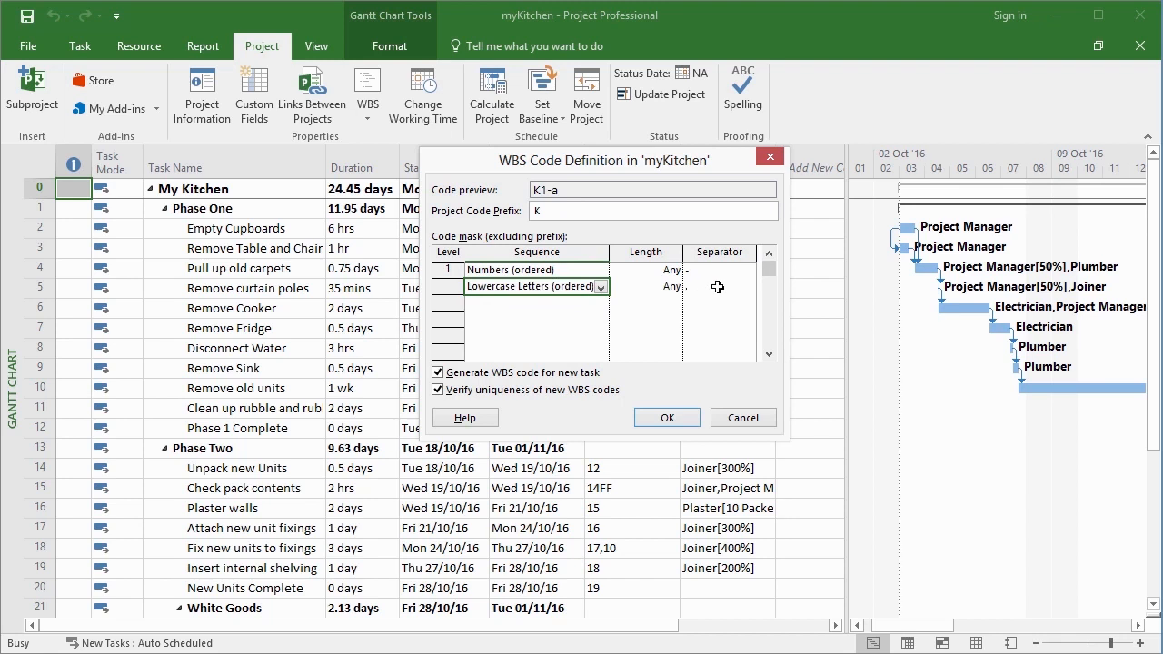
{"action": "left_click", "coordinate": [717, 287]}
{"action": "left_click", "coordinate": [746, 287]}
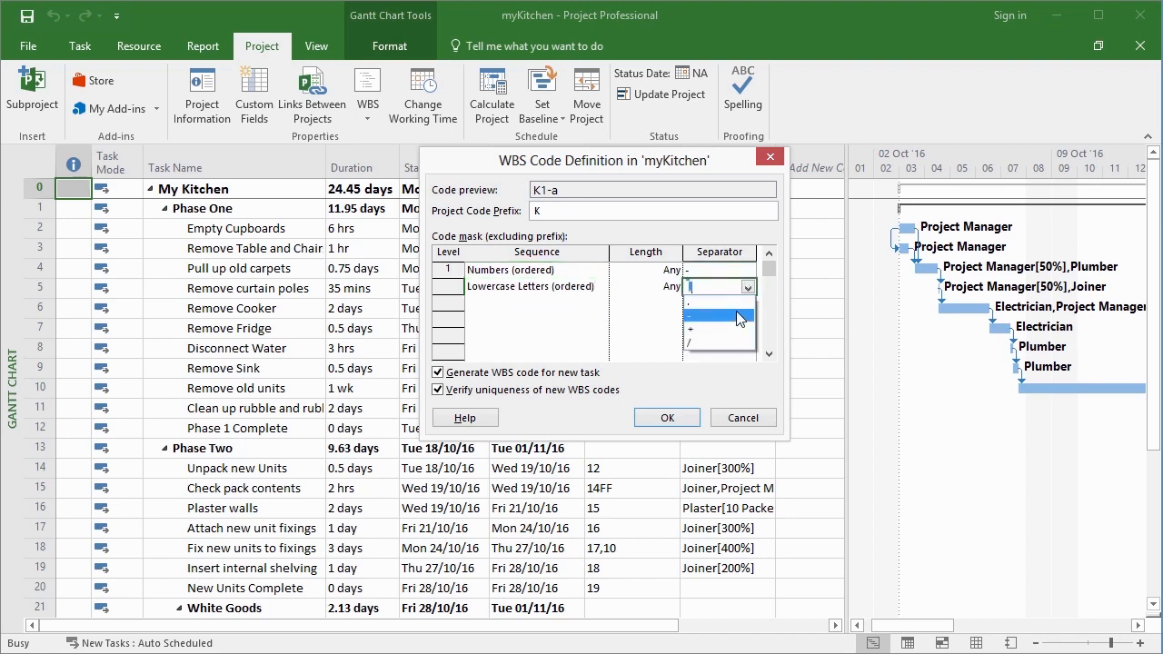
{"action": "left_click", "coordinate": [738, 316]}
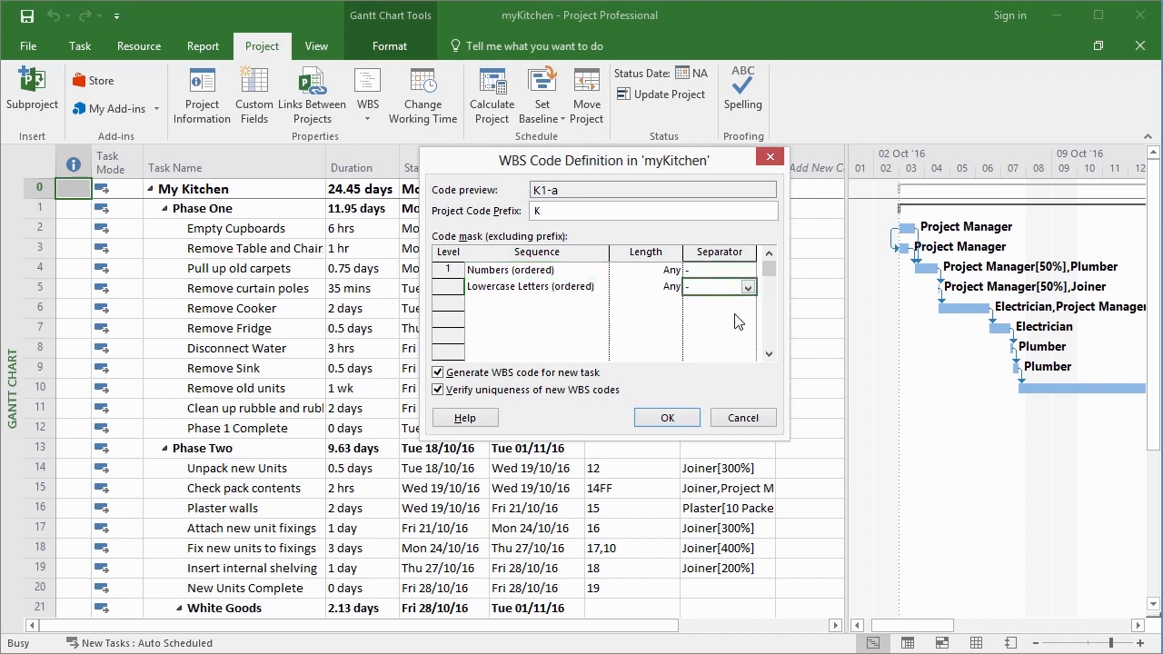
Delete the project code prefix and re-enter it as K
{"action": "left_click", "coordinate": [540, 207]}
{"action": "key", "text": "BackSpace"}
{"action": "type", "text": "K"}
Add a third code level using Characters (unordered) with a hyphen separator, and apply the WBS code definition
{"action": "left_click", "coordinate": [554, 301]}
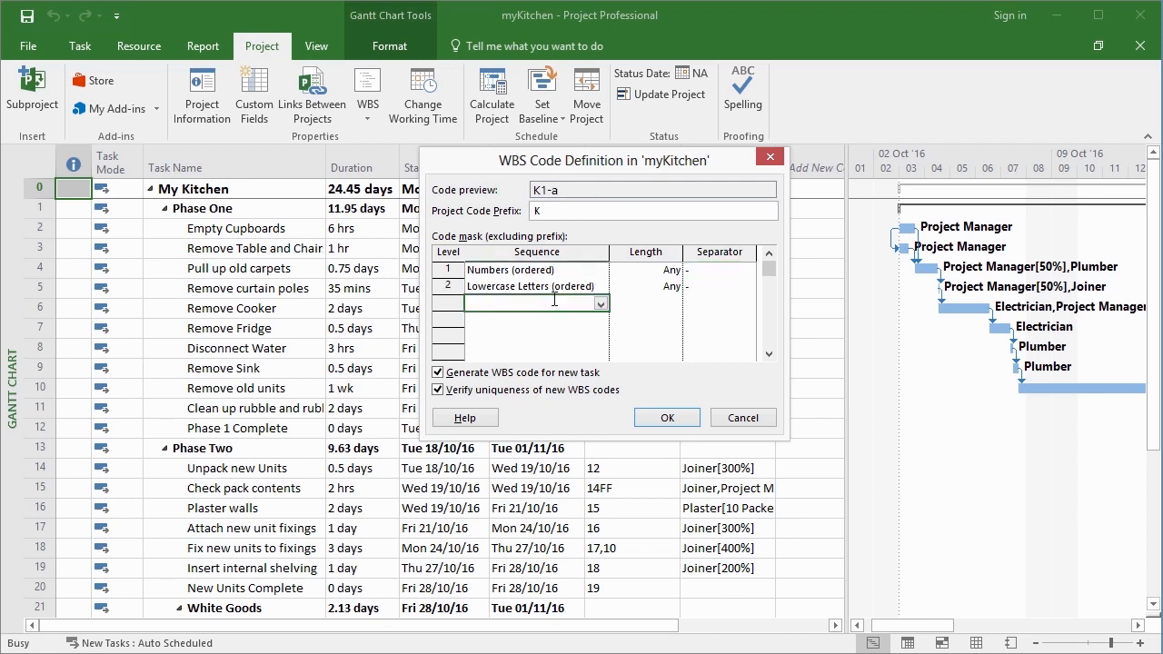
{"action": "left_click", "coordinate": [601, 304]}
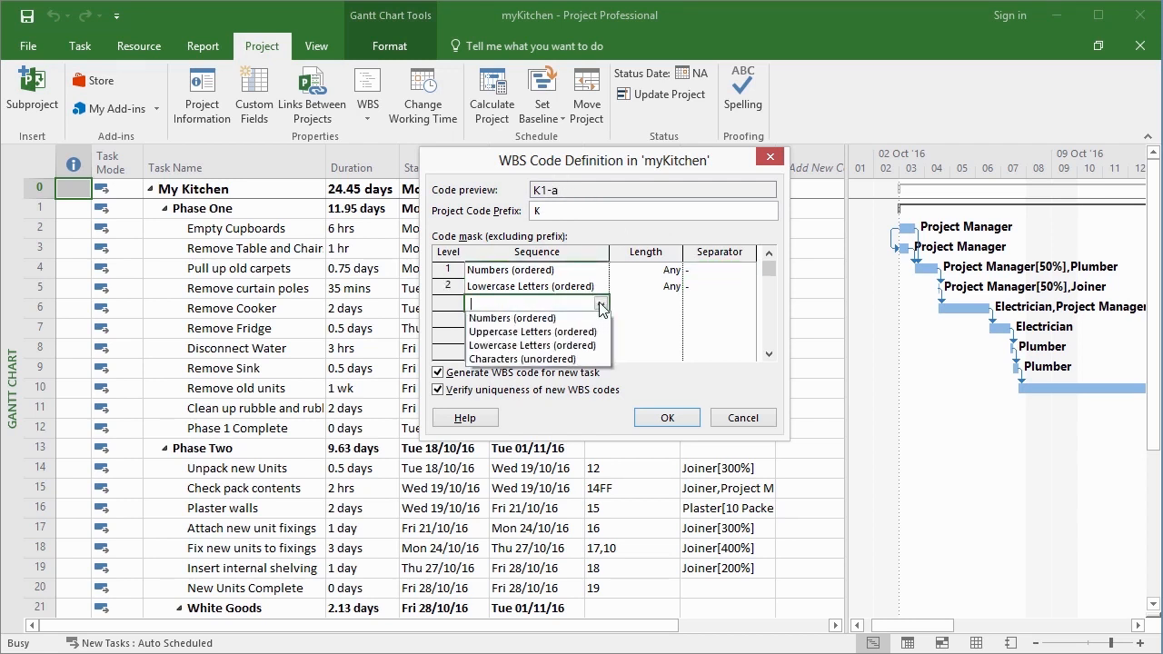
{"action": "left_click", "coordinate": [552, 361]}
{"action": "left_click", "coordinate": [665, 304]}
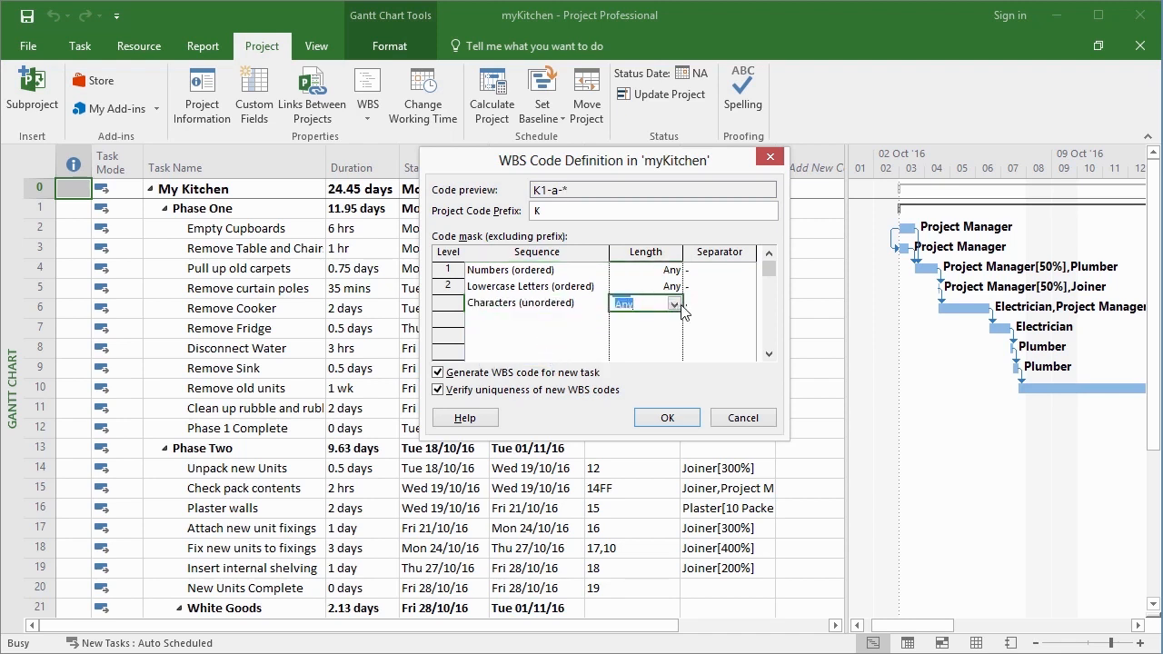
{"action": "left_click", "coordinate": [741, 304]}
{"action": "left_click", "coordinate": [744, 305]}
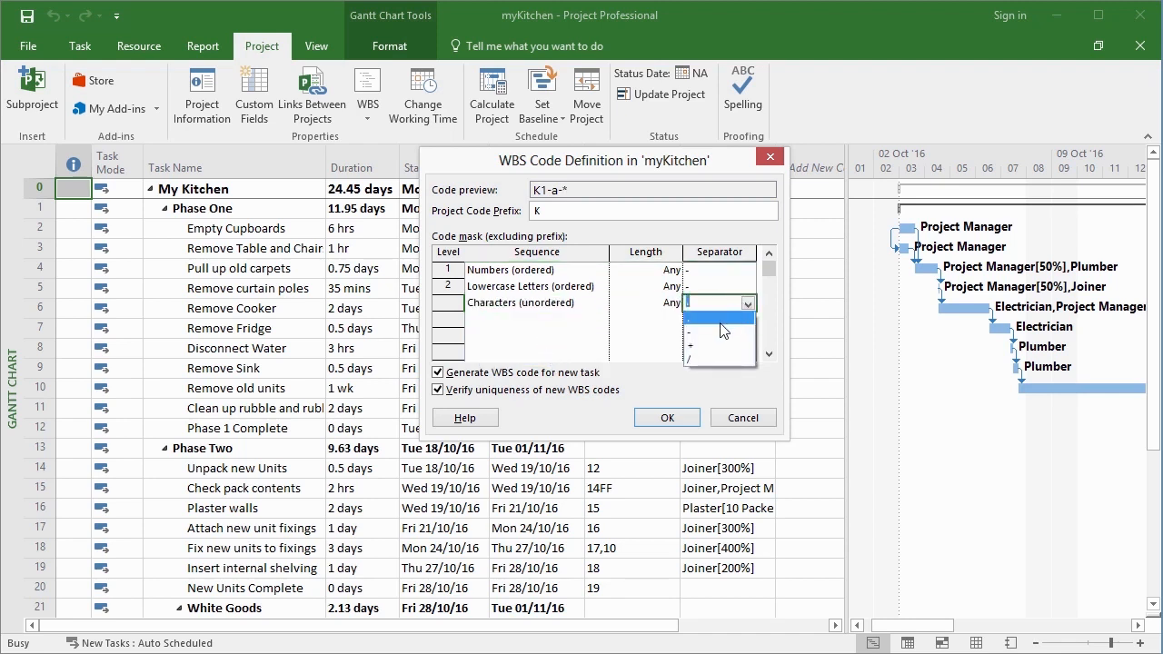
{"action": "left_click", "coordinate": [723, 331]}
{"action": "left_click", "coordinate": [506, 307]}
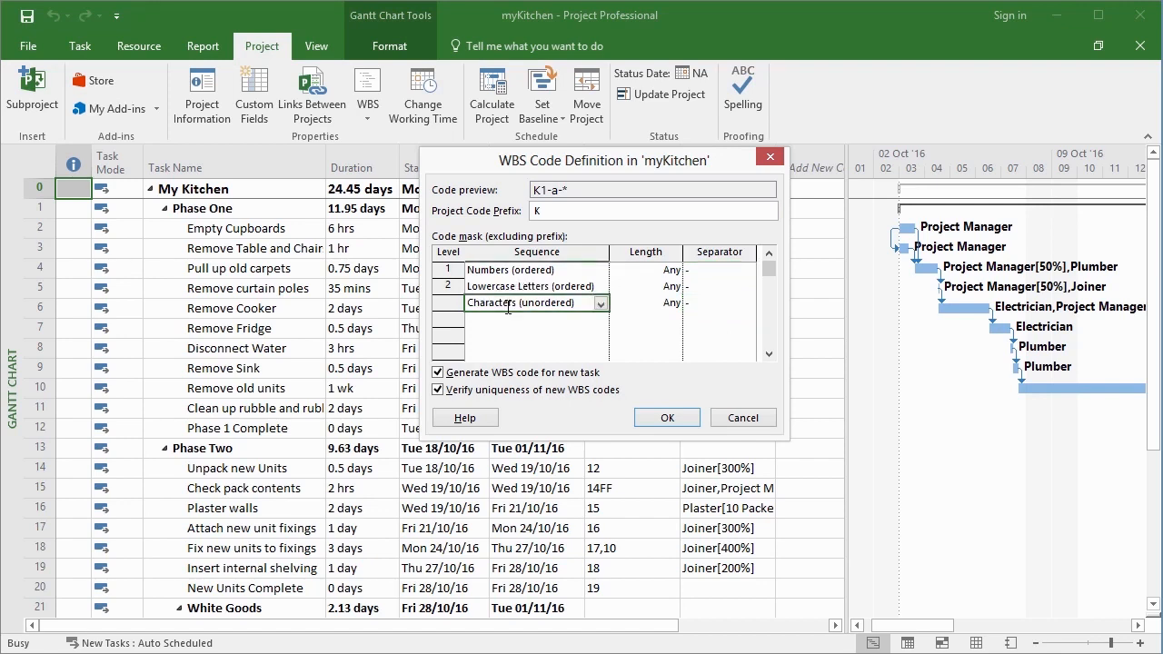
{"action": "left_click", "coordinate": [667, 421]}
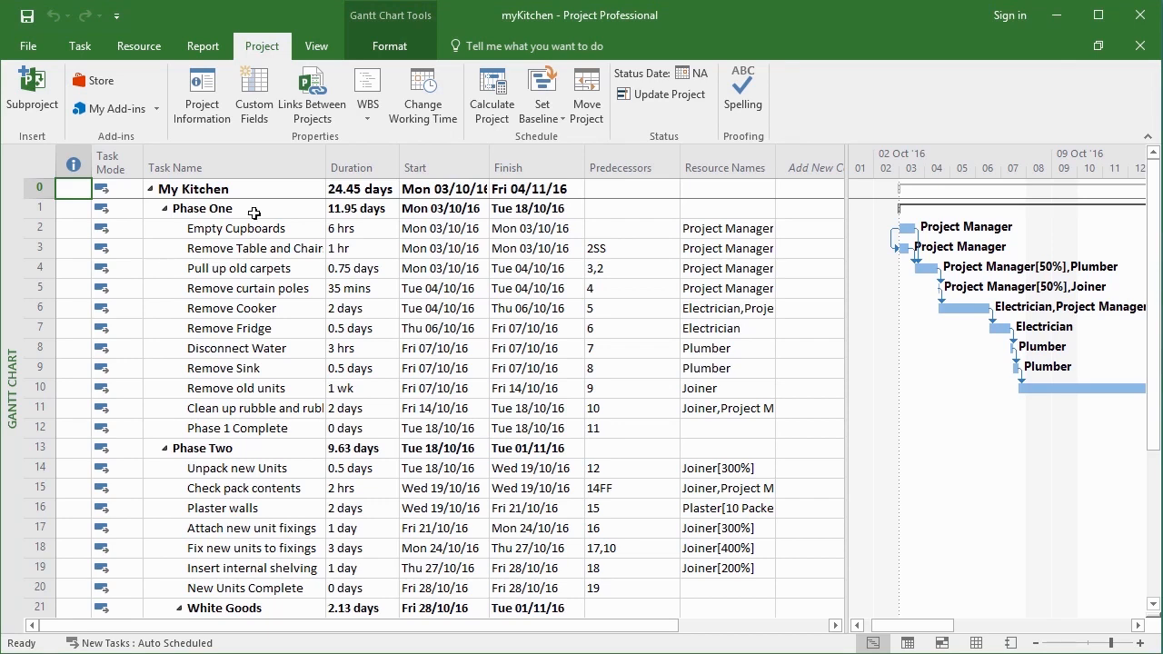
Insert a WBS column before the Task Mode column and move it in front of the indicators column
{"action": "right_click", "coordinate": [114, 164]}
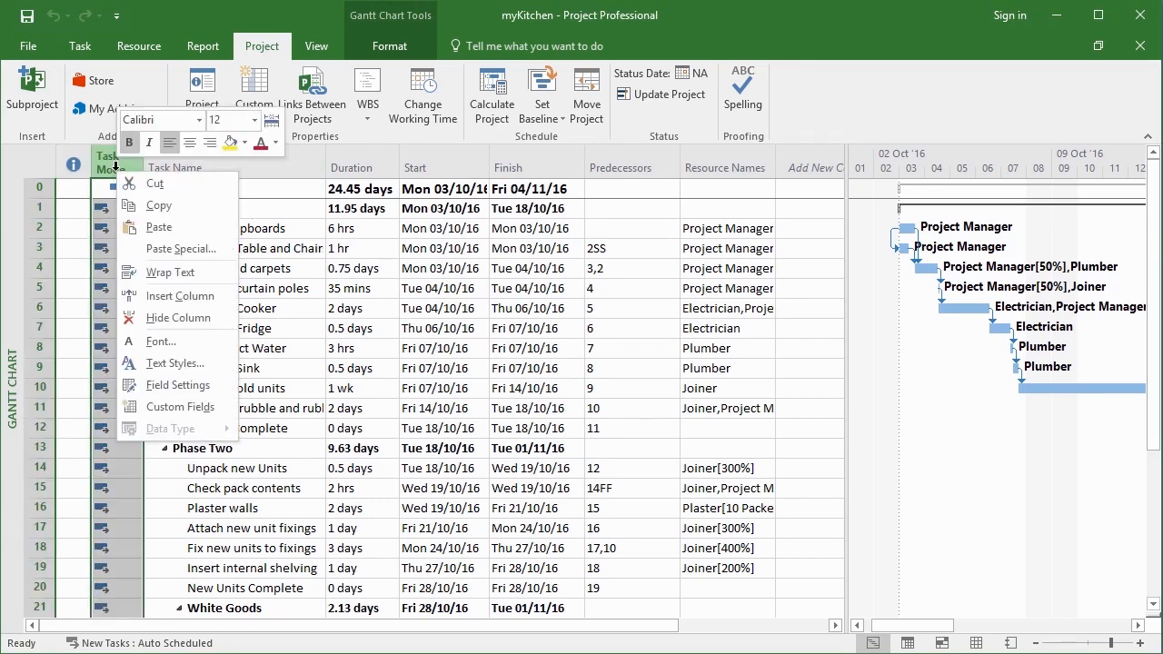
{"action": "left_click", "coordinate": [201, 297]}
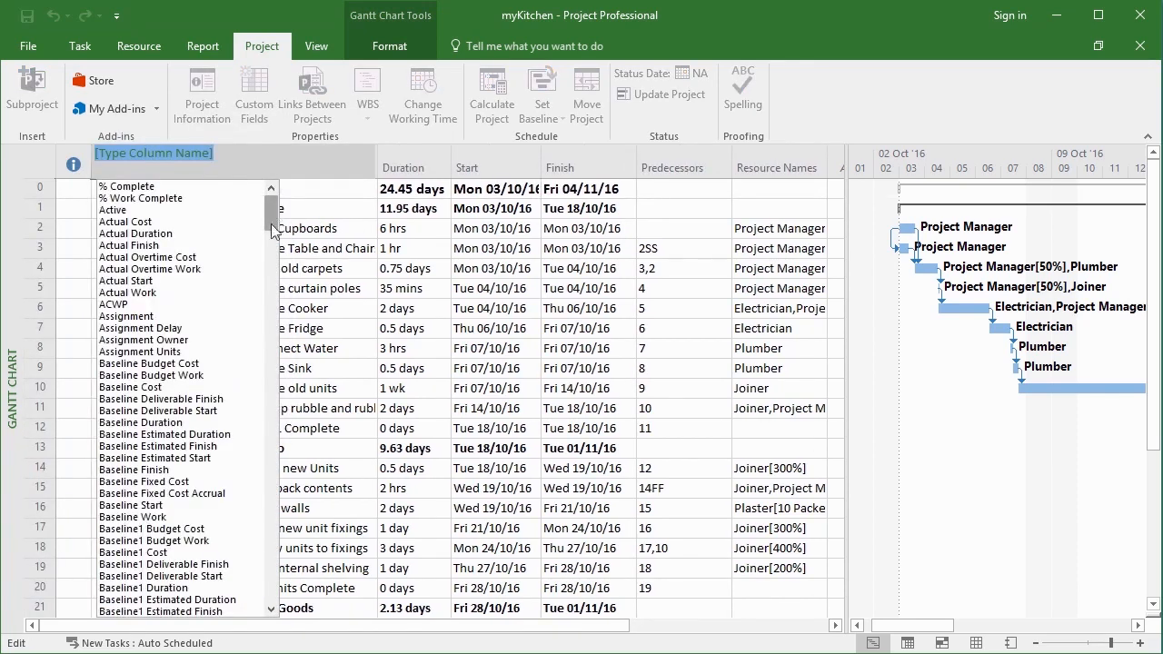
{"action": "left_click_drag", "start_coordinate": [272, 216], "coordinate": [233, 625]}
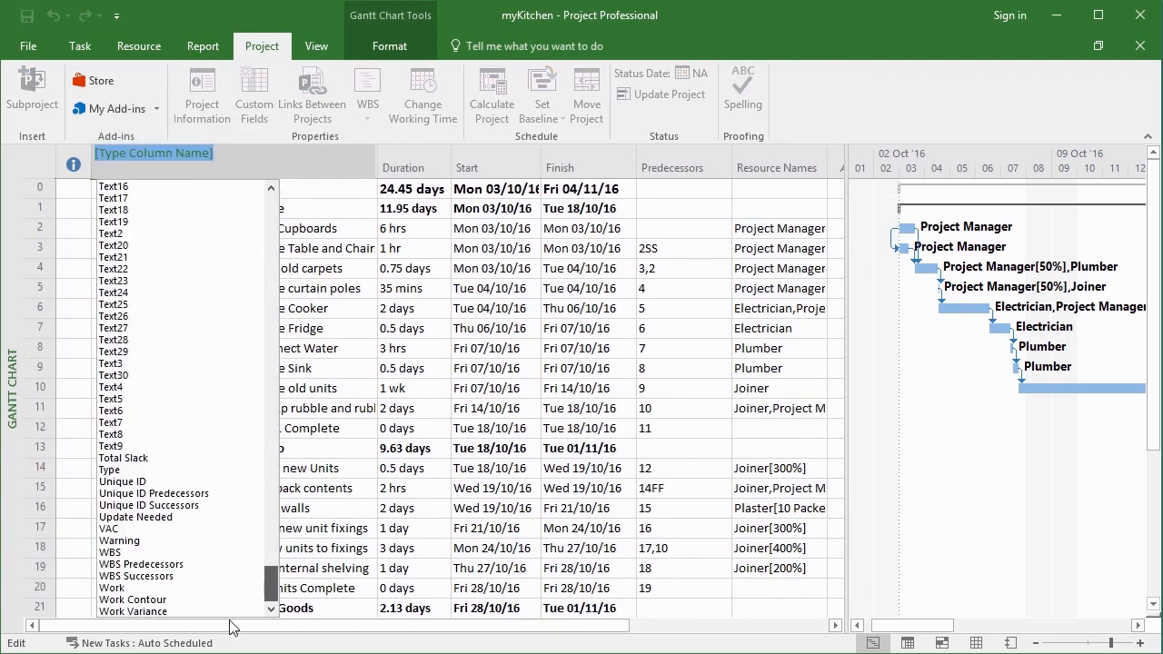
{"action": "left_click", "coordinate": [118, 552]}
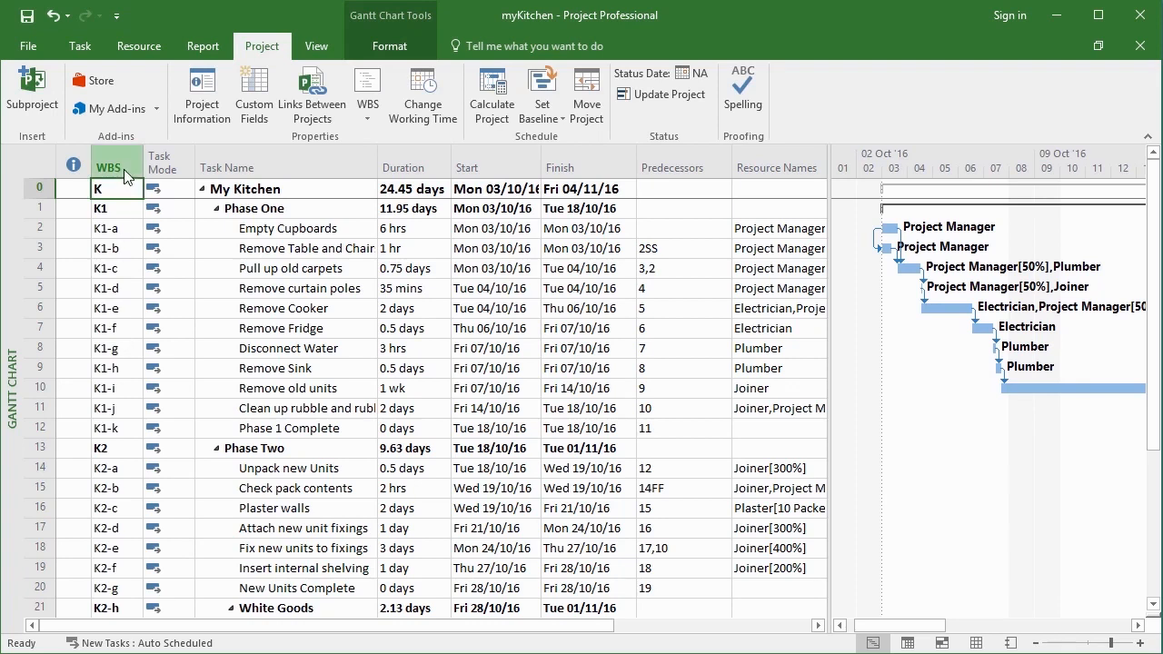
{"action": "left_click", "coordinate": [123, 169]}
{"action": "left_click_drag", "start_coordinate": [119, 163], "coordinate": [55, 162]}
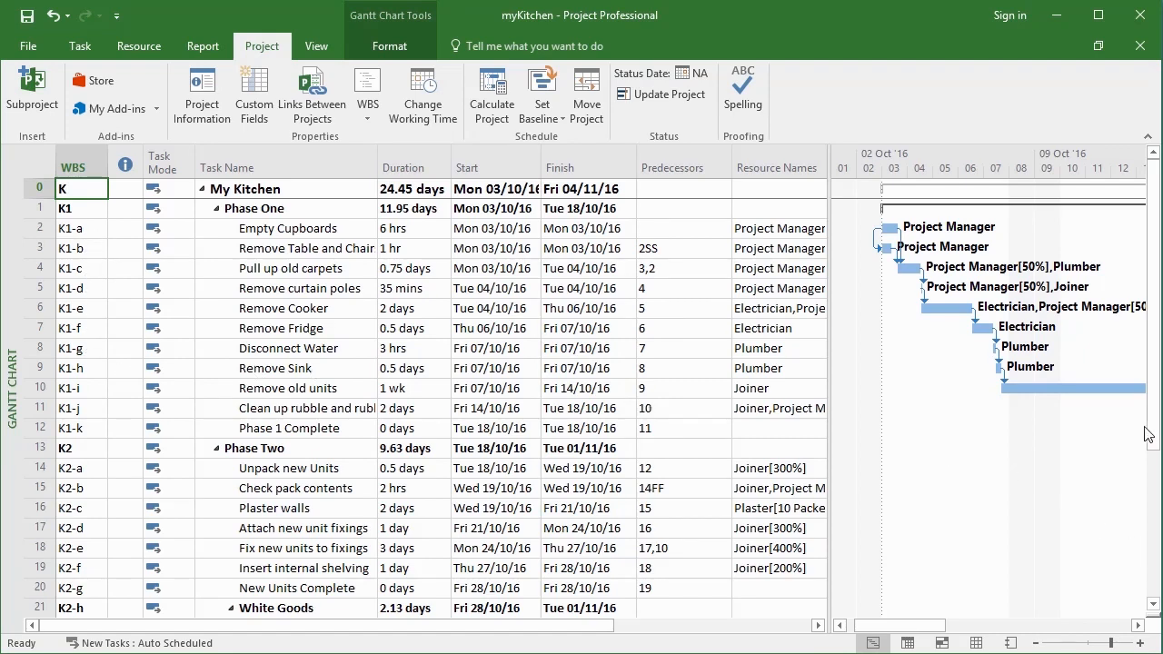
Change the third WBS code level's sequence to Numbers (ordered) and apply the definition
{"action": "scroll", "coordinate": [81, 328], "scroll_direction": "down", "scroll_amount": 3}
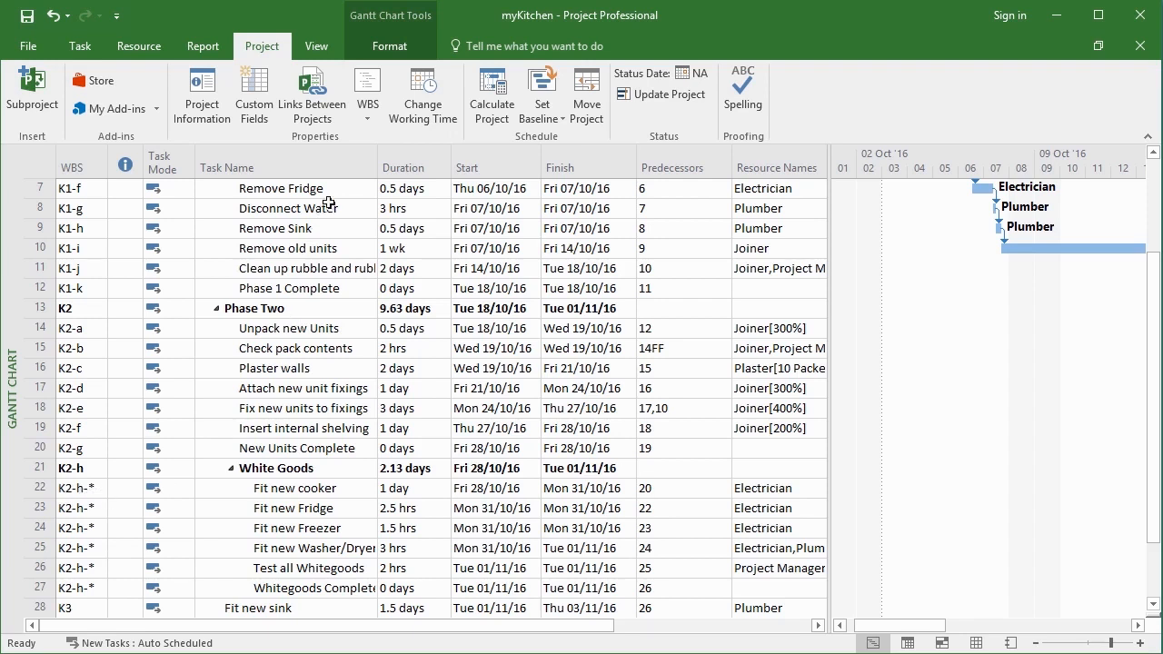
{"action": "left_click", "coordinate": [368, 120]}
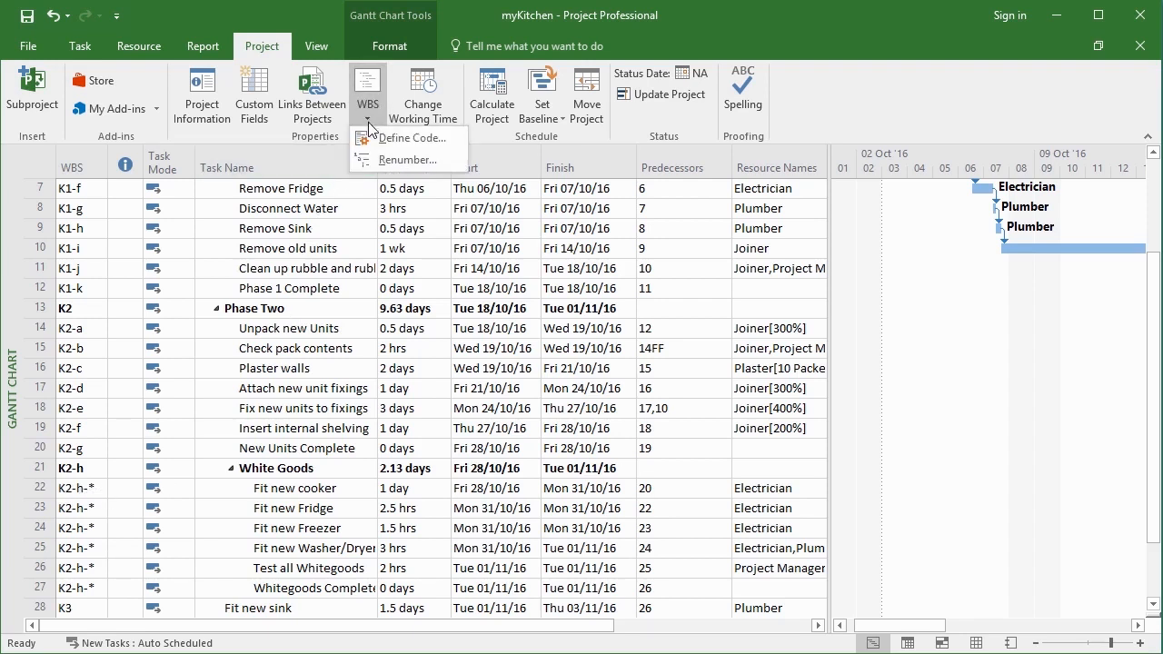
{"action": "left_click", "coordinate": [404, 204]}
{"action": "left_click", "coordinate": [530, 336]}
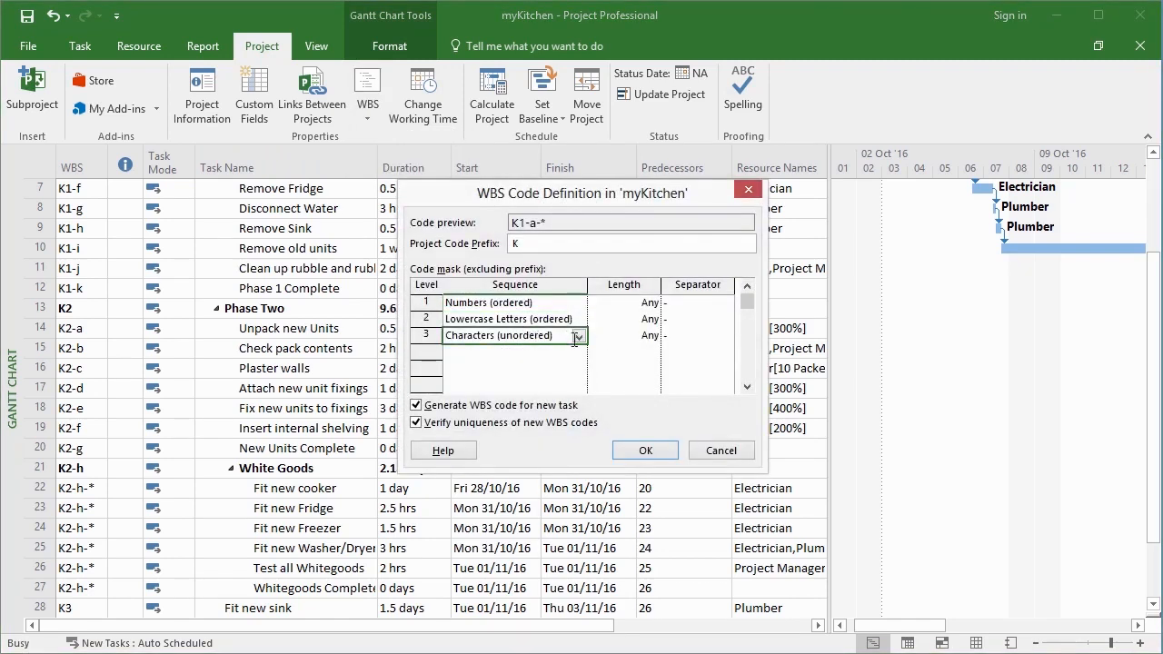
{"action": "left_click", "coordinate": [578, 337]}
{"action": "left_click", "coordinate": [571, 353]}
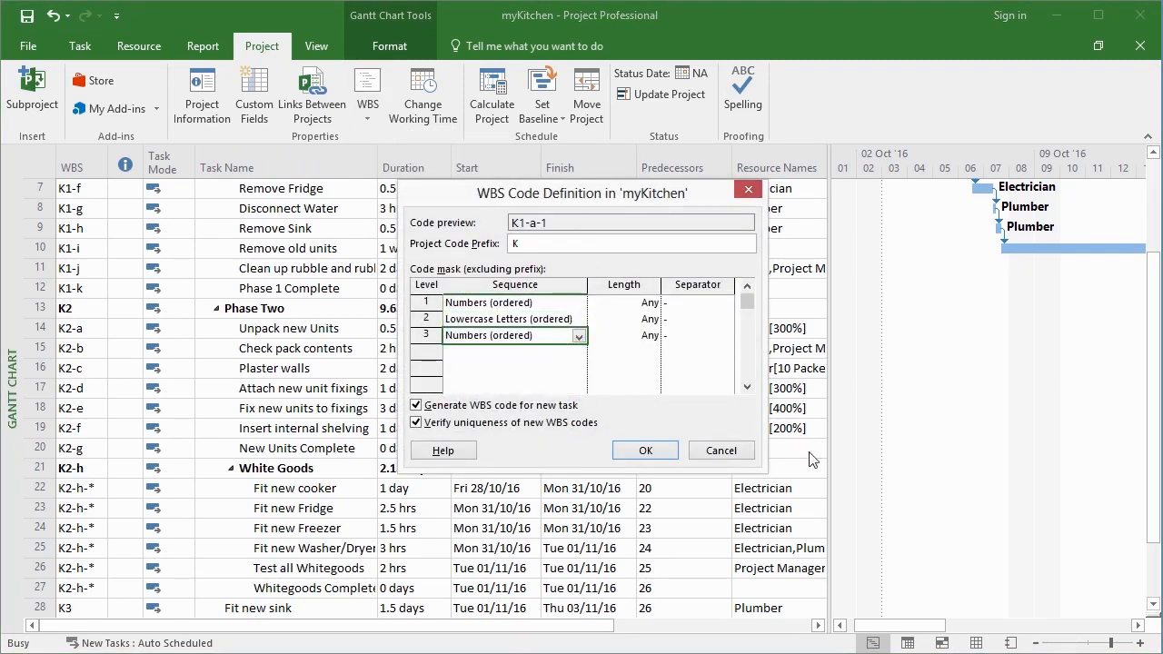
{"action": "left_click", "coordinate": [658, 454]}
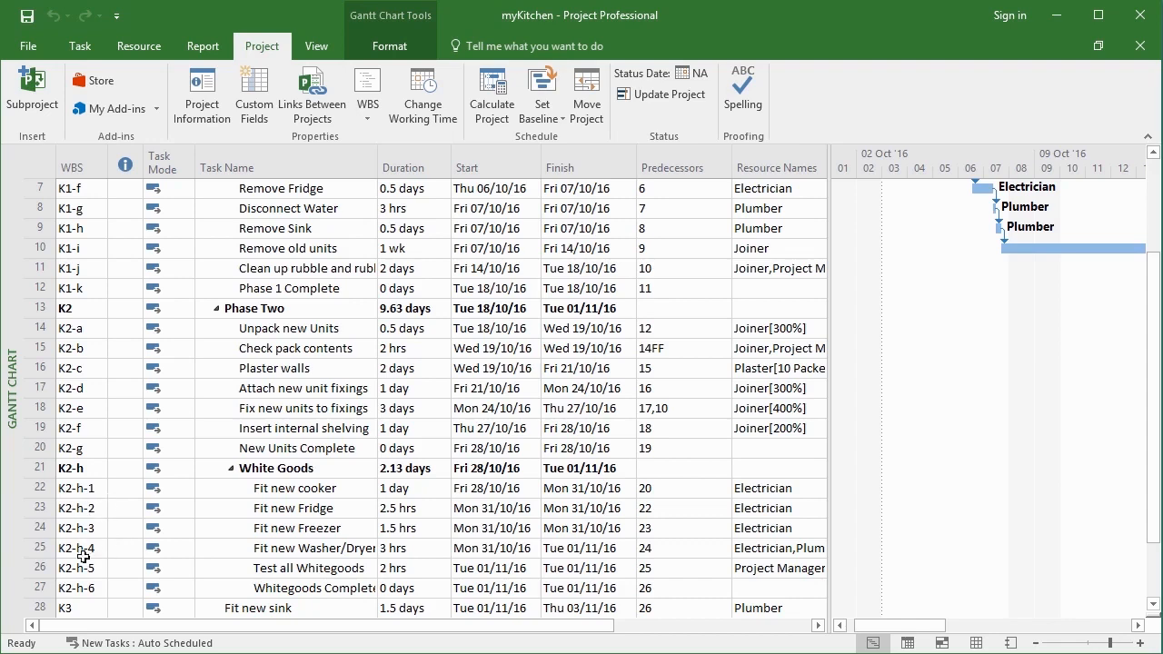
Set the first WBS code level's length to 4 and apply the code definition
{"action": "left_click", "coordinate": [369, 120]}
{"action": "left_click", "coordinate": [405, 142]}
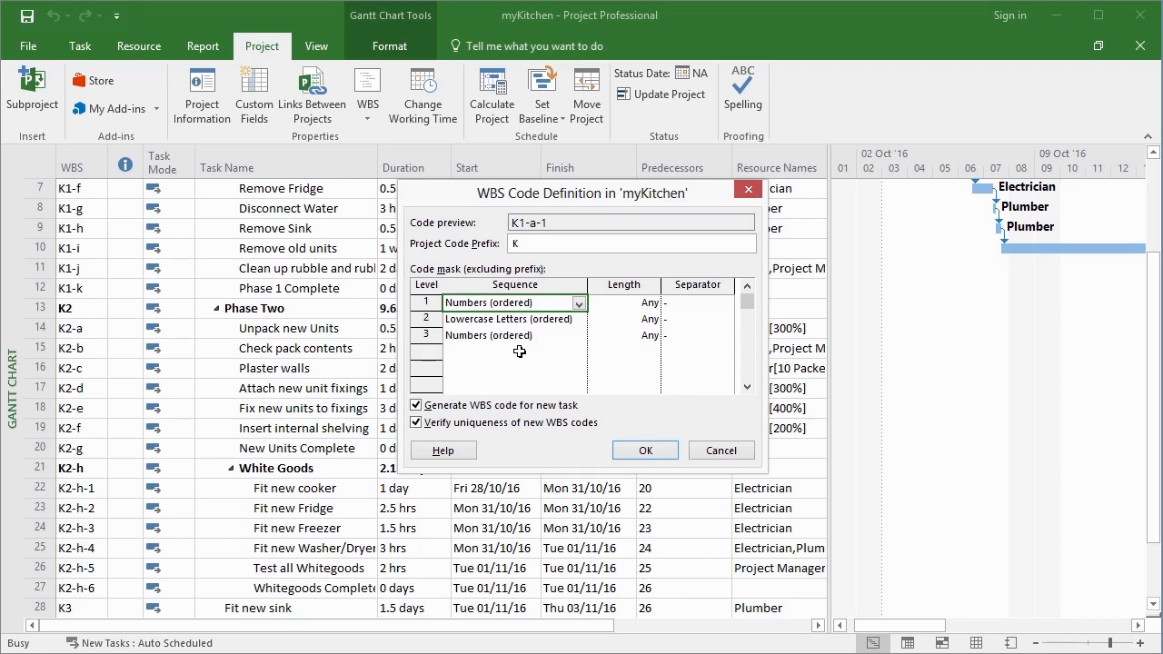
{"action": "left_click", "coordinate": [746, 387]}
{"action": "double_click", "coordinate": [747, 387]}
{"action": "left_click", "coordinate": [744, 390]}
{"action": "left_click_drag", "start_coordinate": [746, 306], "coordinate": [753, 285]}
{"action": "left_click", "coordinate": [579, 304]}
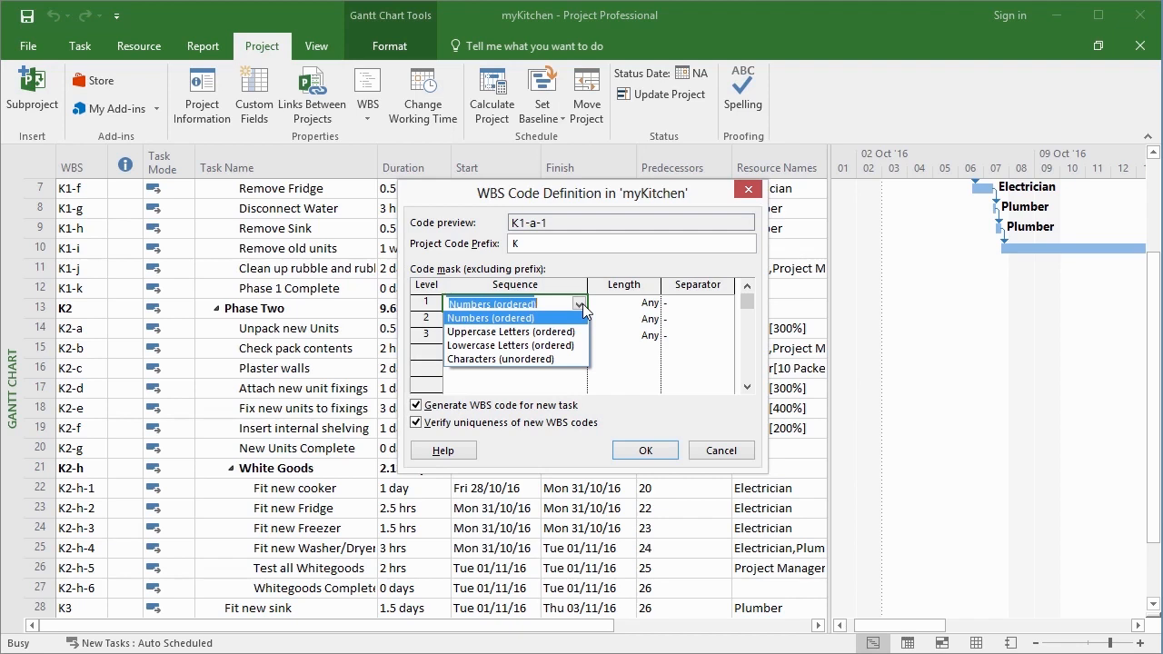
{"action": "left_click", "coordinate": [642, 309]}
{"action": "left_click", "coordinate": [649, 304]}
{"action": "left_click", "coordinate": [655, 301]}
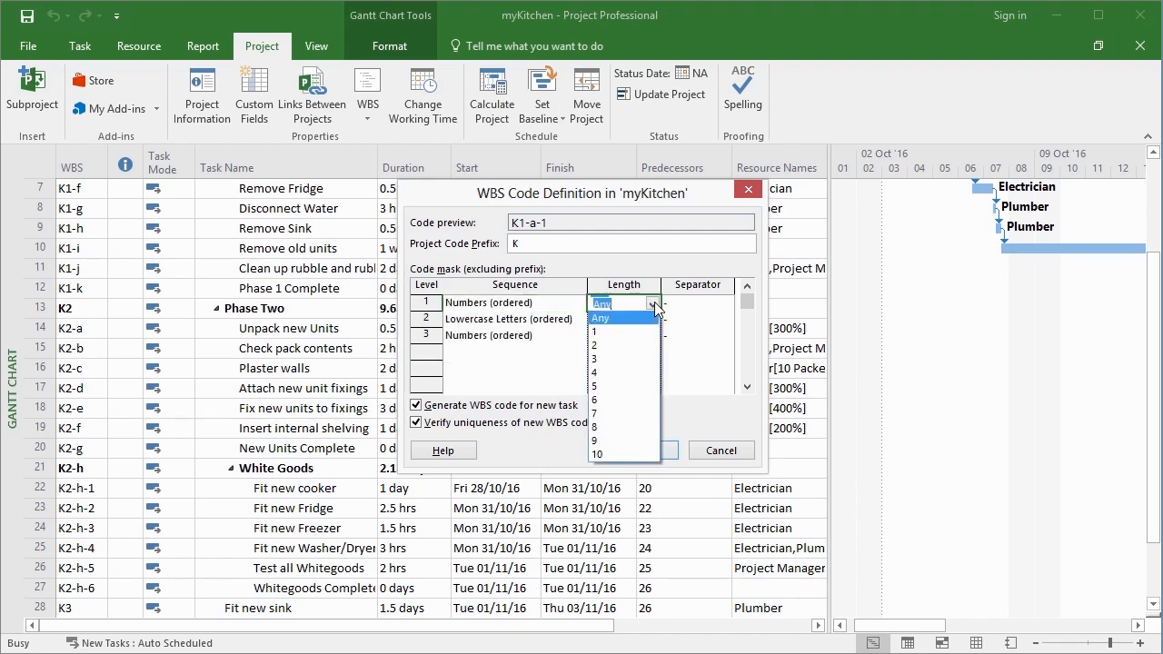
{"action": "left_click", "coordinate": [627, 372]}
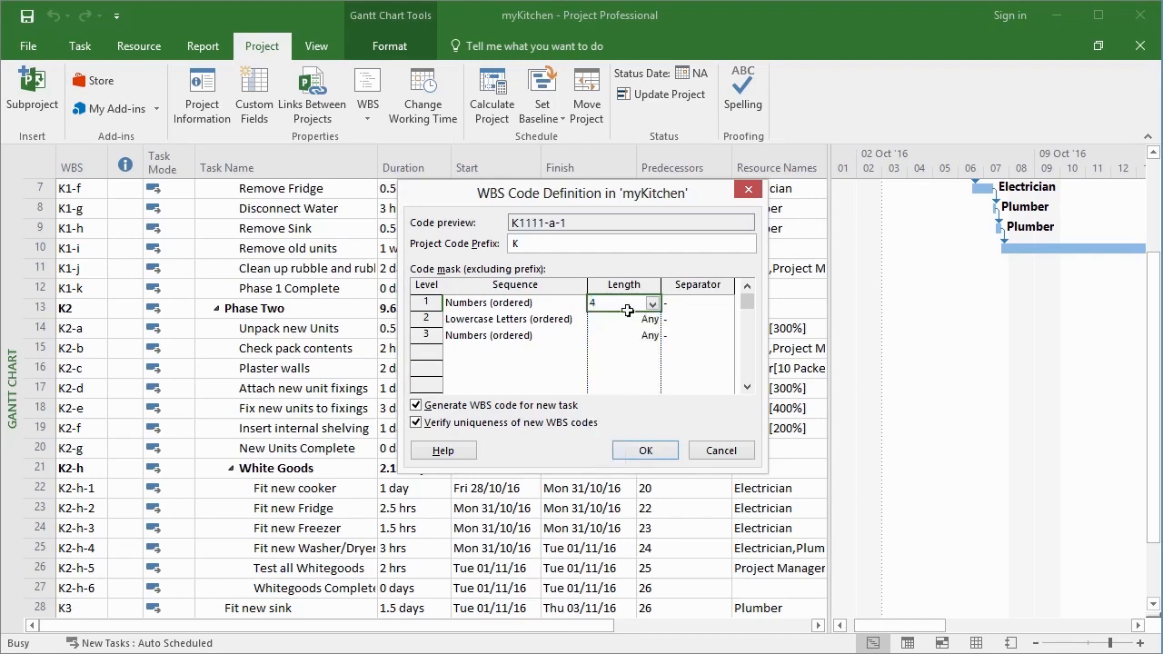
{"action": "left_click", "coordinate": [644, 451]}
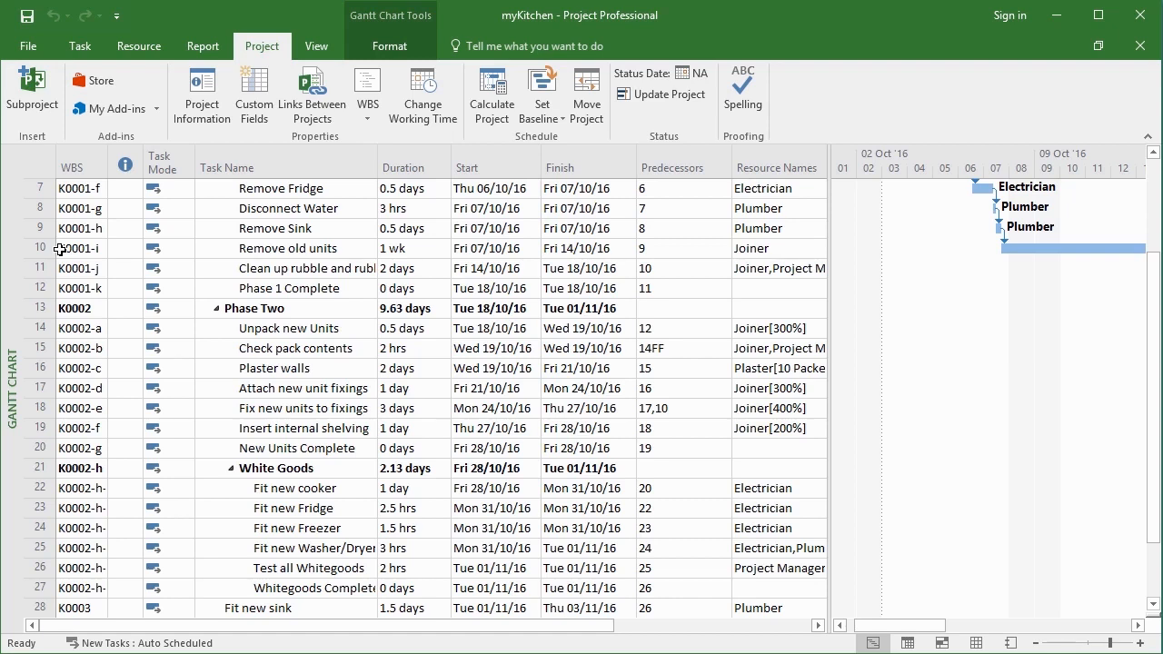
Set the first WBS code level's length to Any, keep Lowercase Letters (ordered) for level 2, and apply the definition
{"action": "left_click", "coordinate": [378, 125]}
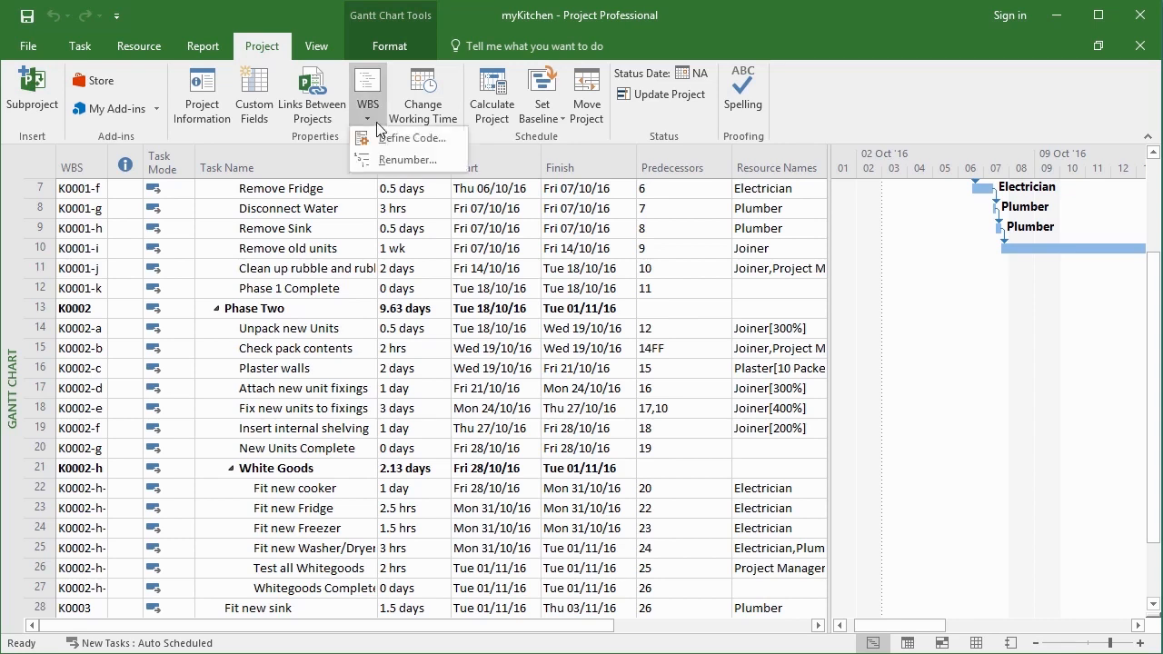
{"action": "left_click", "coordinate": [404, 137]}
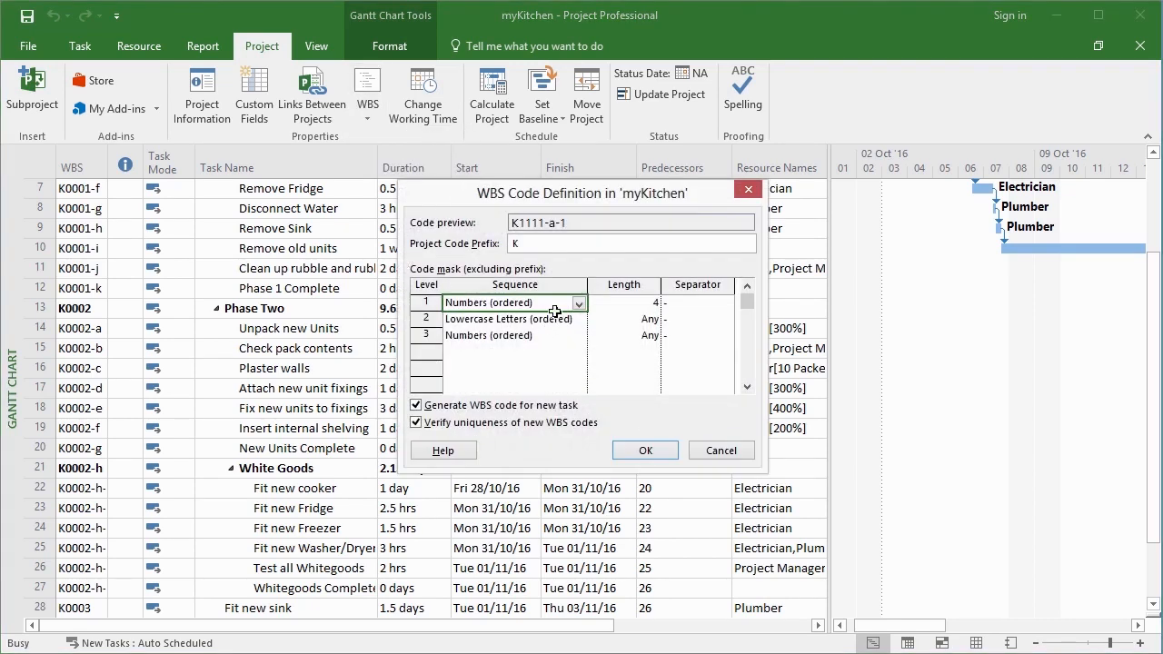
{"action": "left_click", "coordinate": [654, 307]}
{"action": "left_click", "coordinate": [652, 304]}
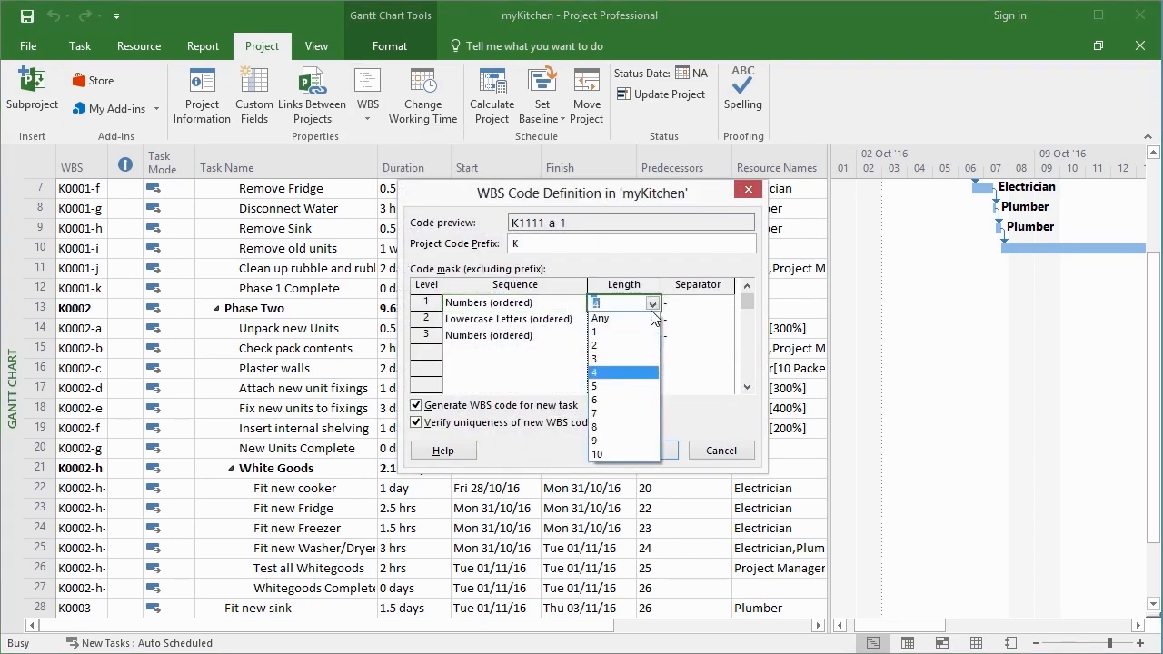
{"action": "left_click", "coordinate": [604, 318]}
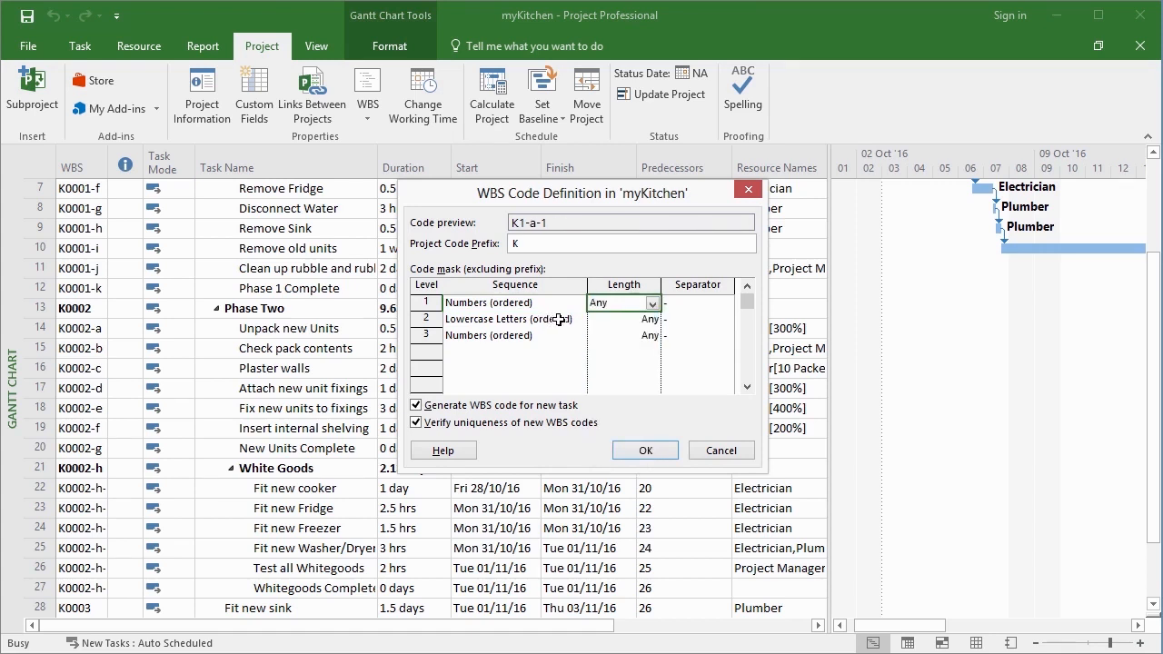
{"action": "left_click", "coordinate": [558, 319]}
{"action": "left_click", "coordinate": [577, 321]}
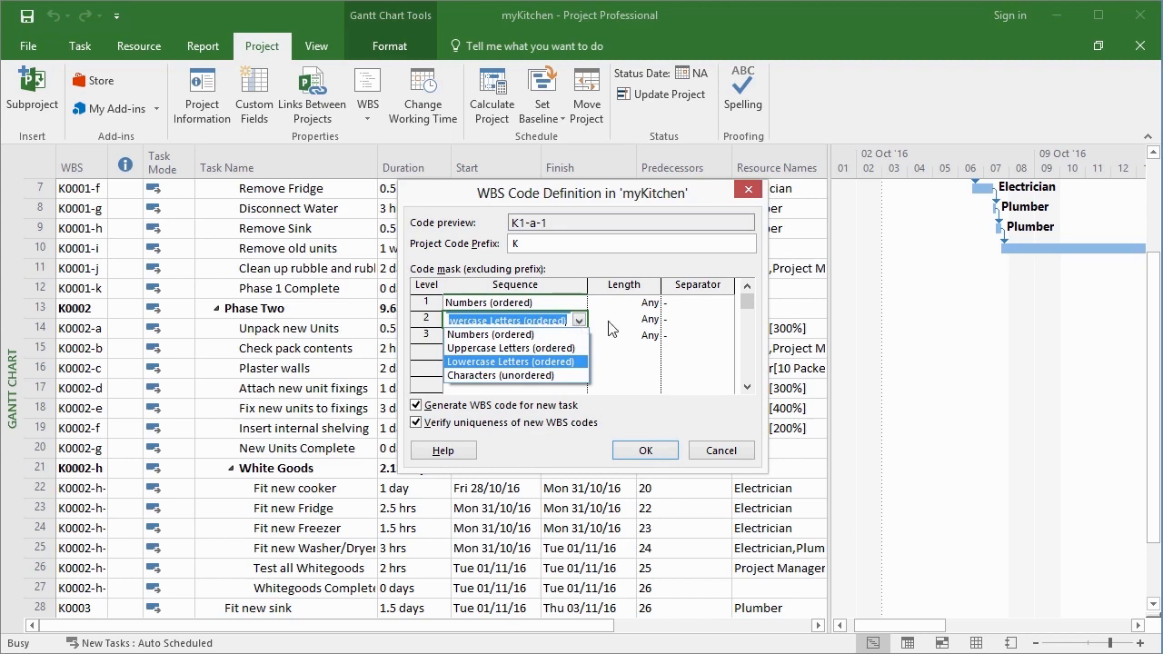
{"action": "left_click", "coordinate": [701, 304]}
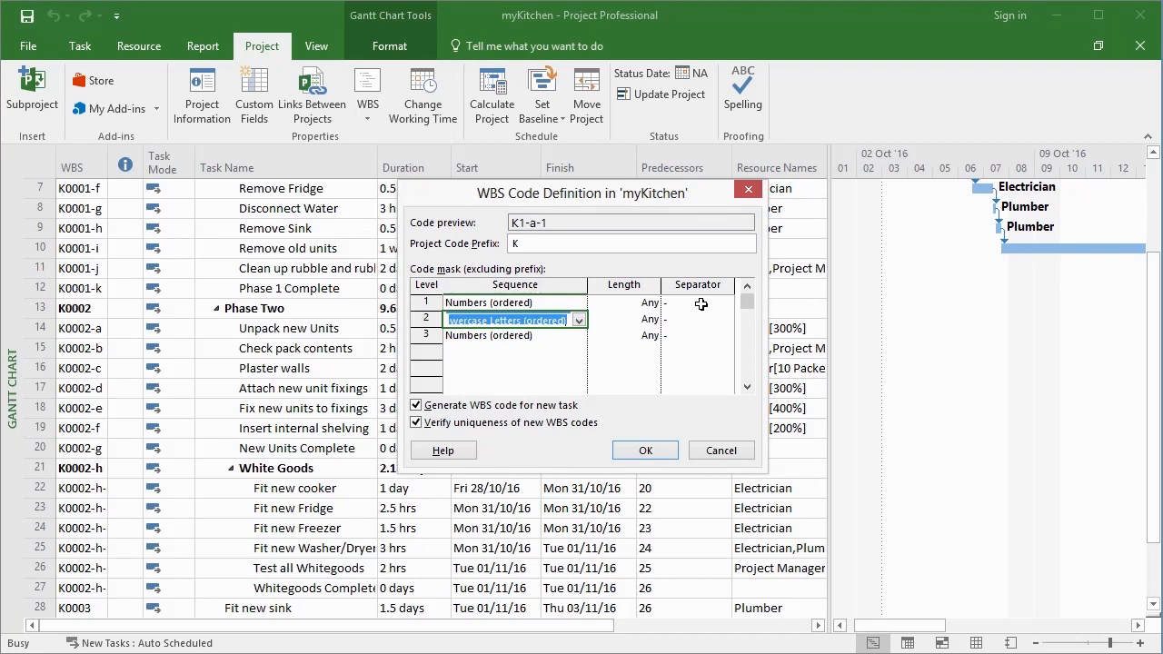
{"action": "left_click", "coordinate": [656, 449]}
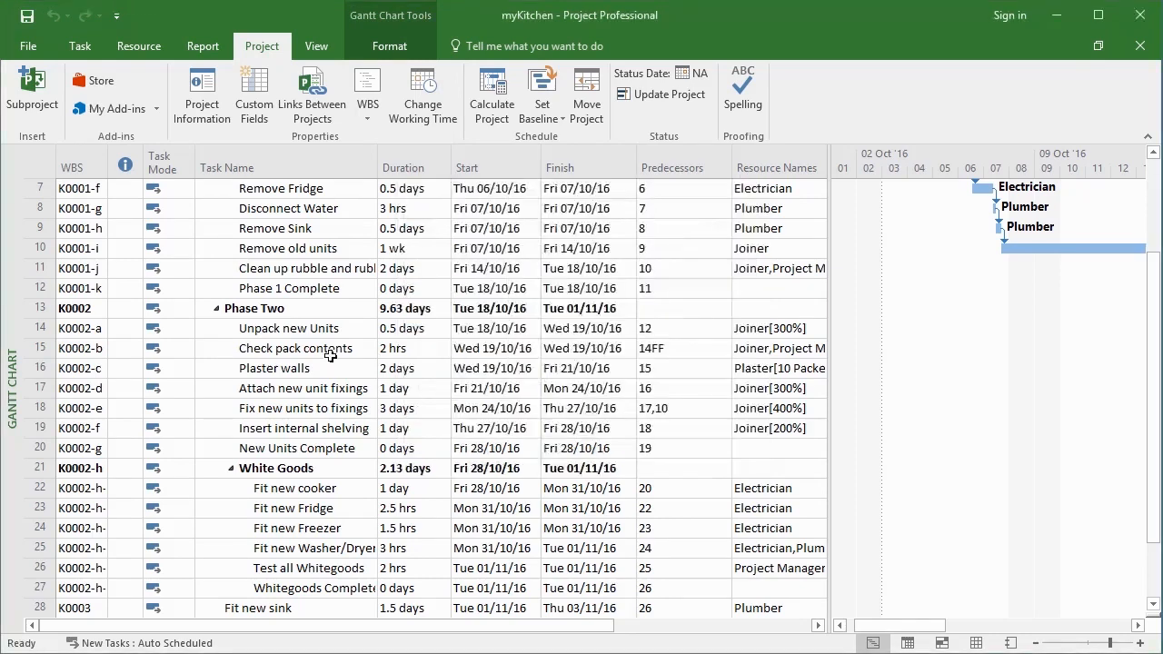
Reapply the WBS code definition and renumber the WBS codes for the entire project
{"action": "left_click_drag", "start_coordinate": [1154, 338], "coordinate": [1154, 237]}
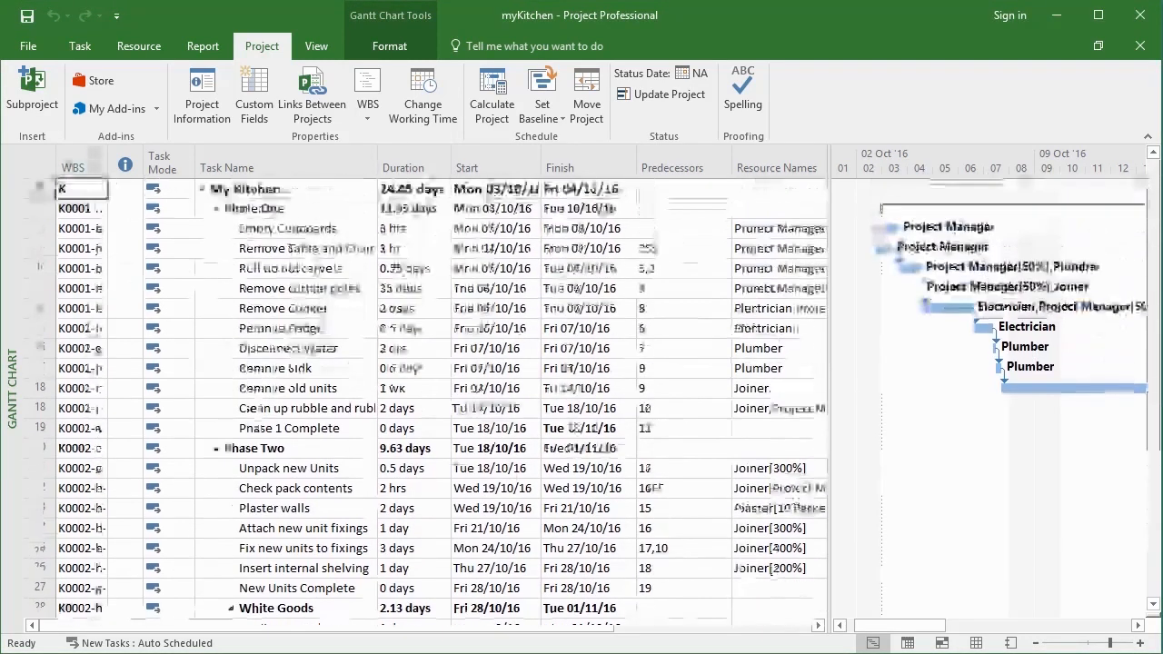
{"action": "left_click", "coordinate": [368, 100]}
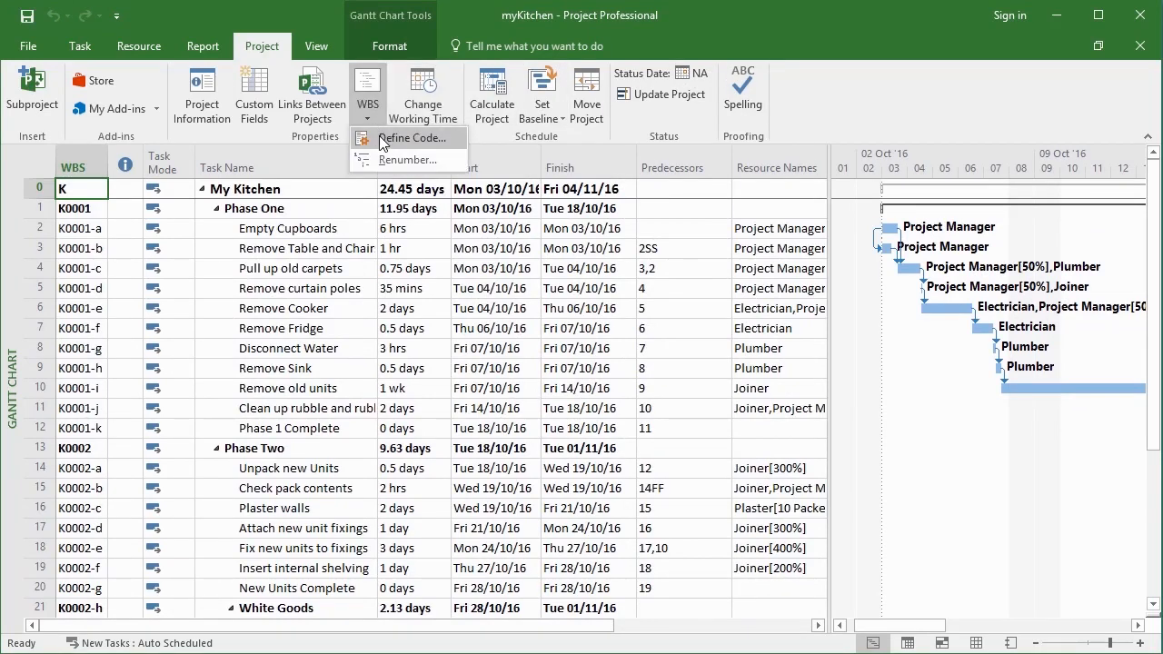
{"action": "left_click", "coordinate": [403, 135]}
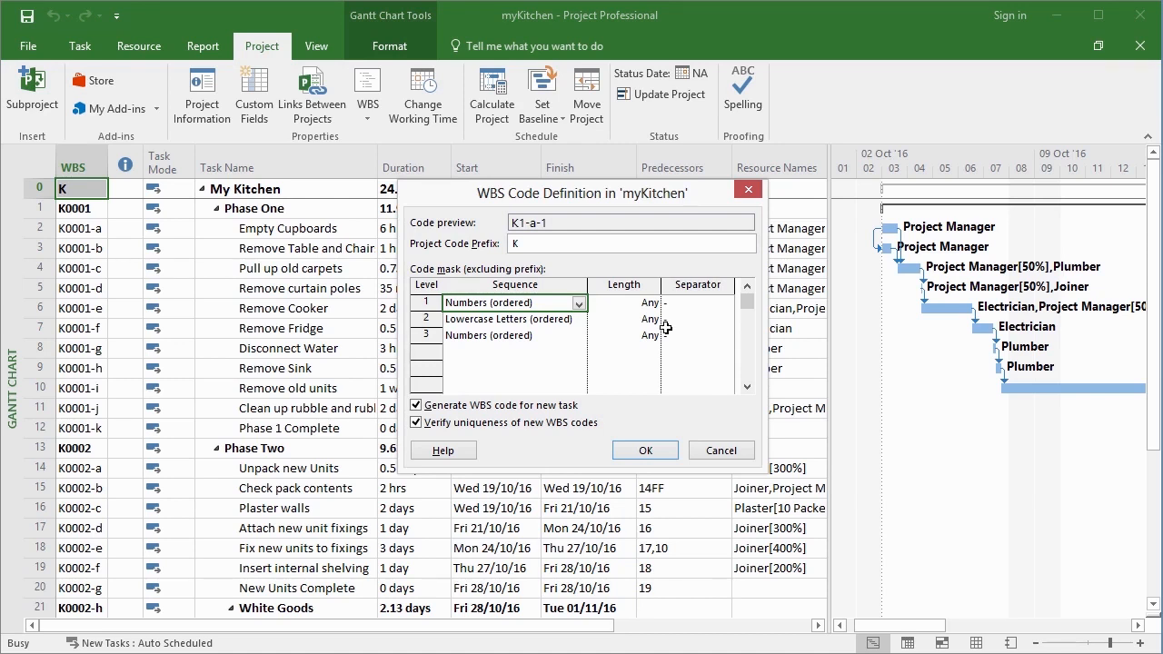
{"action": "left_click", "coordinate": [646, 452]}
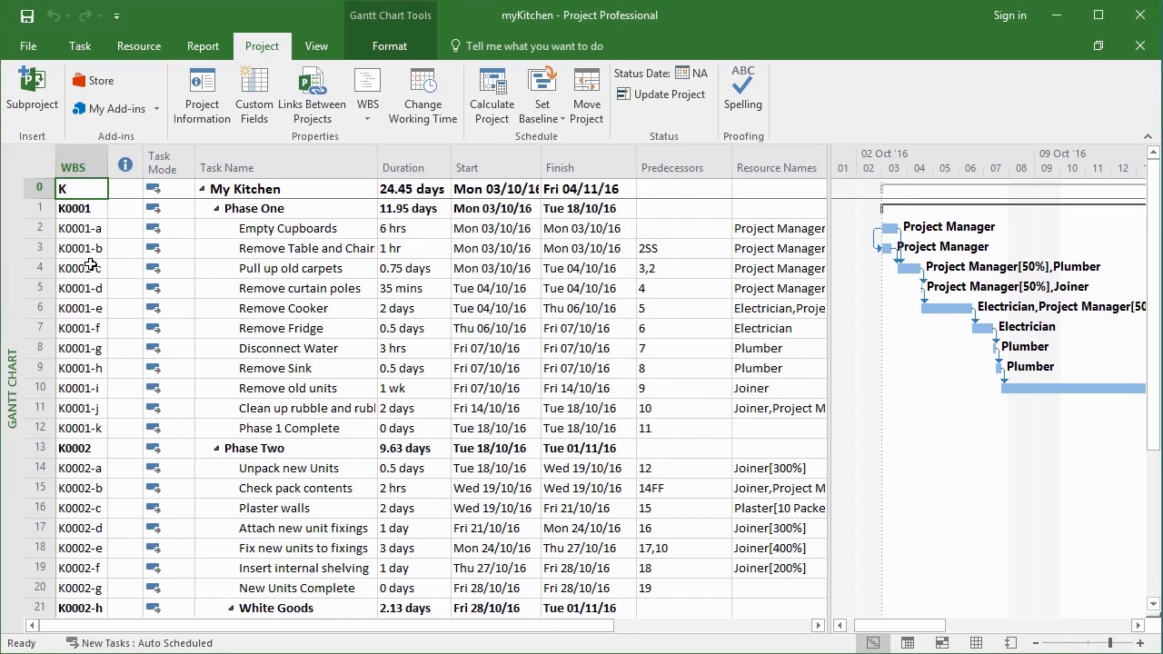
{"action": "left_click", "coordinate": [361, 124]}
{"action": "left_click", "coordinate": [396, 160]}
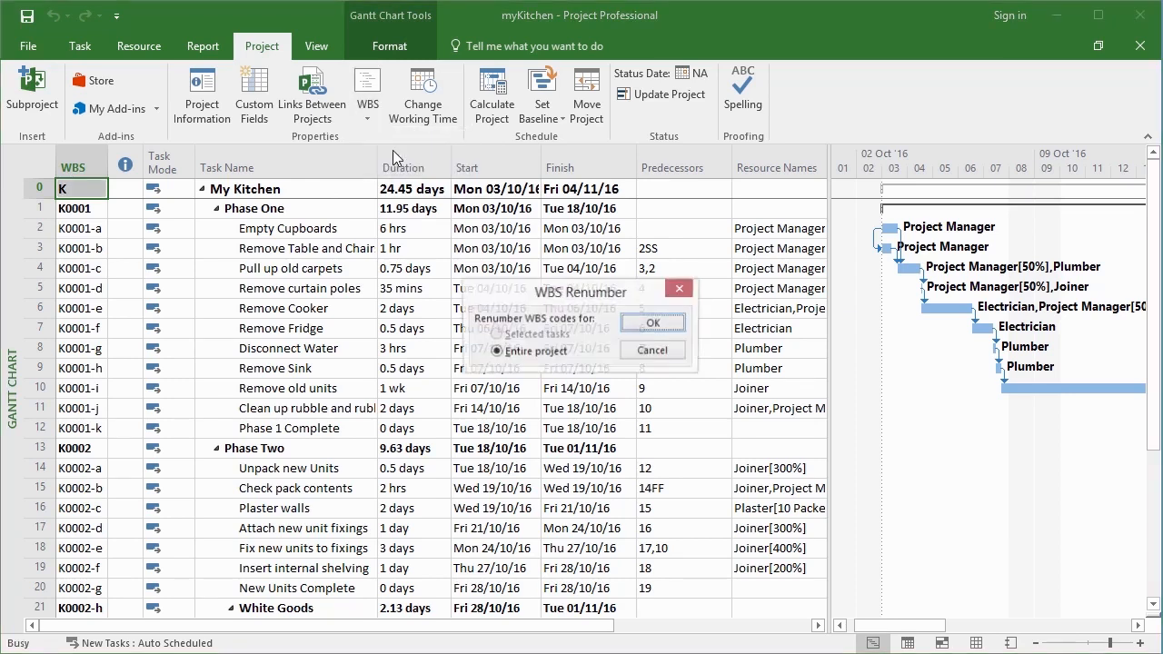
{"action": "left_click", "coordinate": [653, 325]}
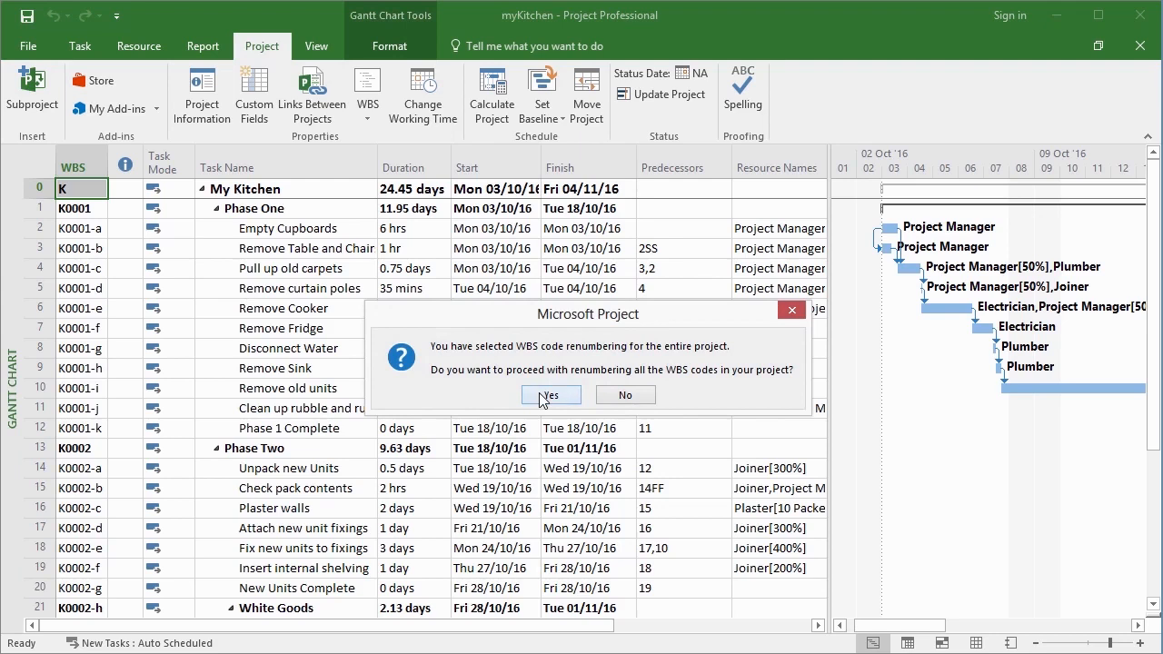
{"action": "left_click", "coordinate": [549, 395]}
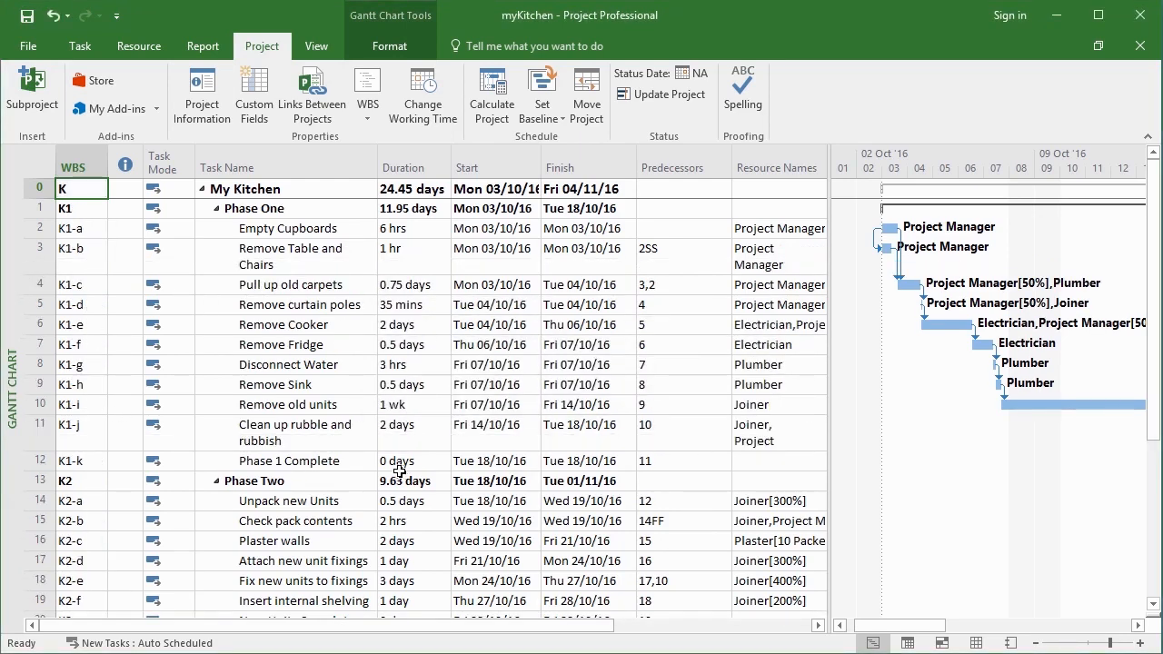
Review the WBS code definition, including the options for new task codes, and accept it as is
{"action": "left_click", "coordinate": [368, 109]}
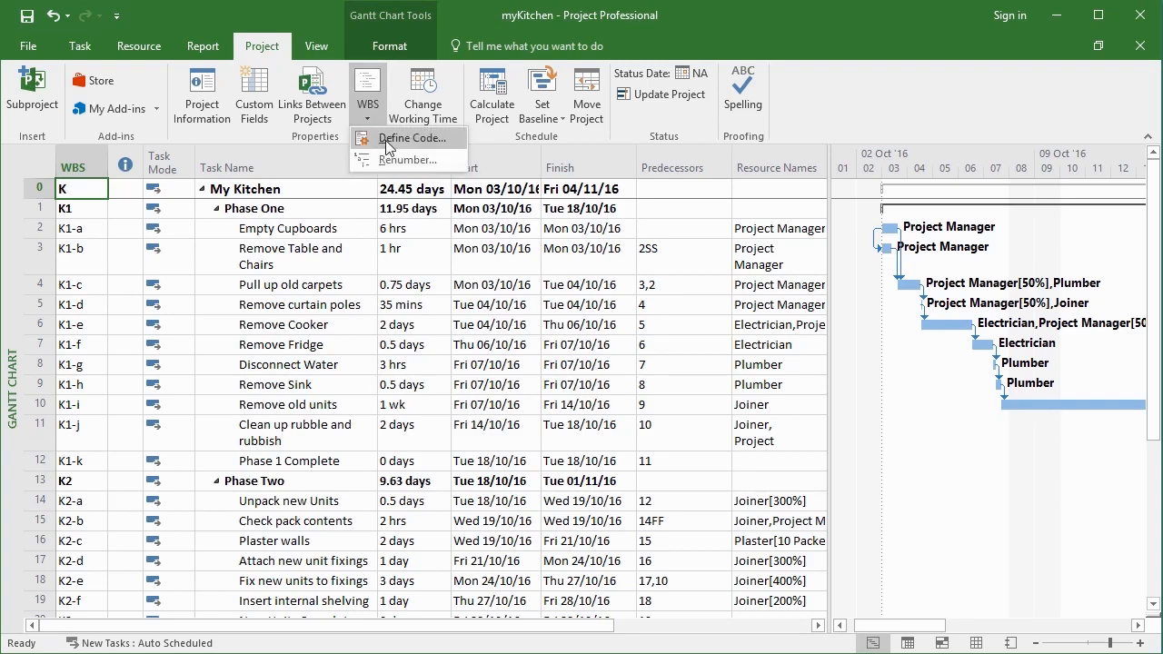
{"action": "left_click", "coordinate": [387, 141]}
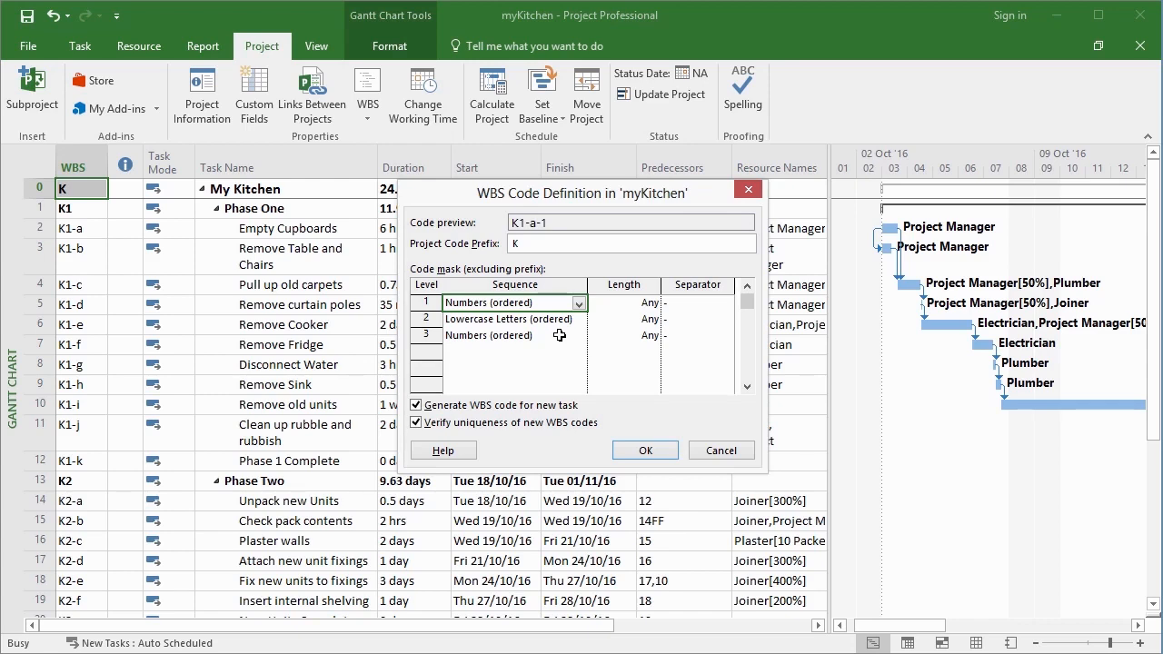
{"action": "left_click", "coordinate": [645, 451]}
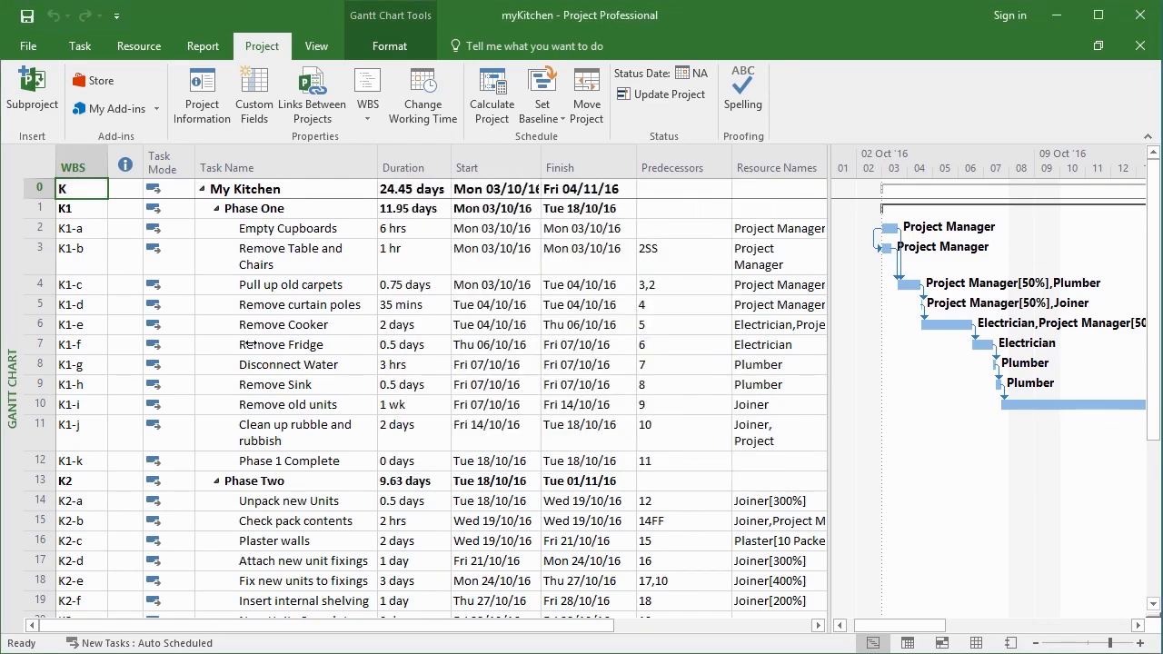
Insert a new task above Remove Fridge in Phase One
{"action": "left_click", "coordinate": [247, 344]}
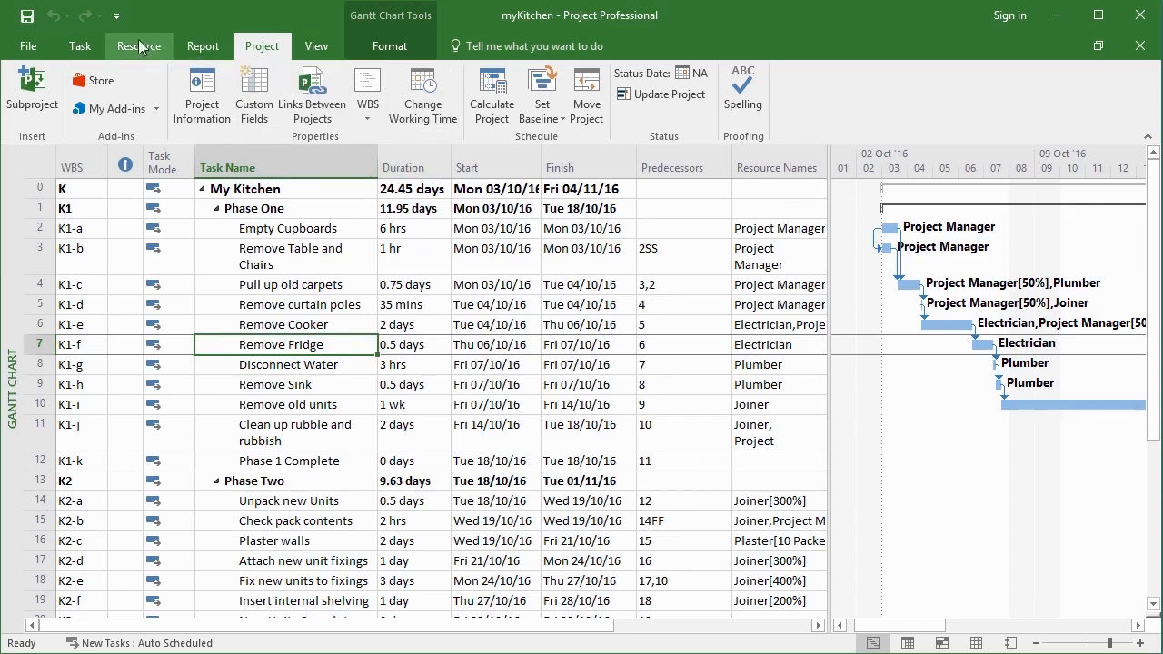
{"action": "scroll", "coordinate": [151, 42], "scroll_direction": "up", "scroll_amount": 3}
{"action": "left_click", "coordinate": [769, 109]}
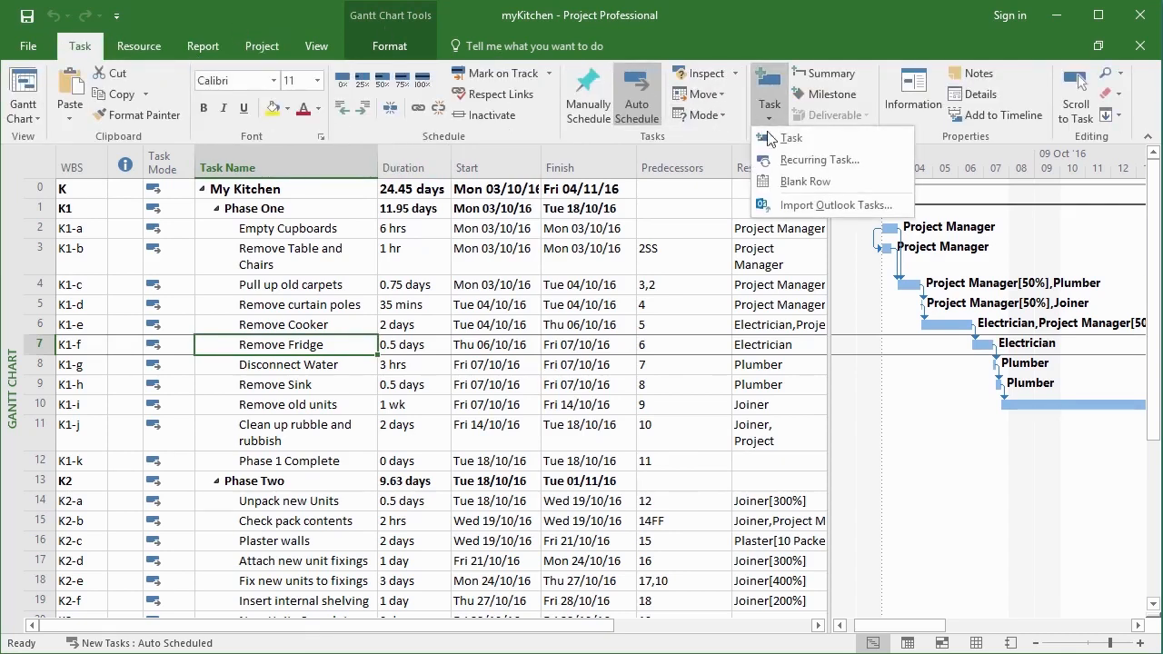
{"action": "left_click", "coordinate": [787, 138]}
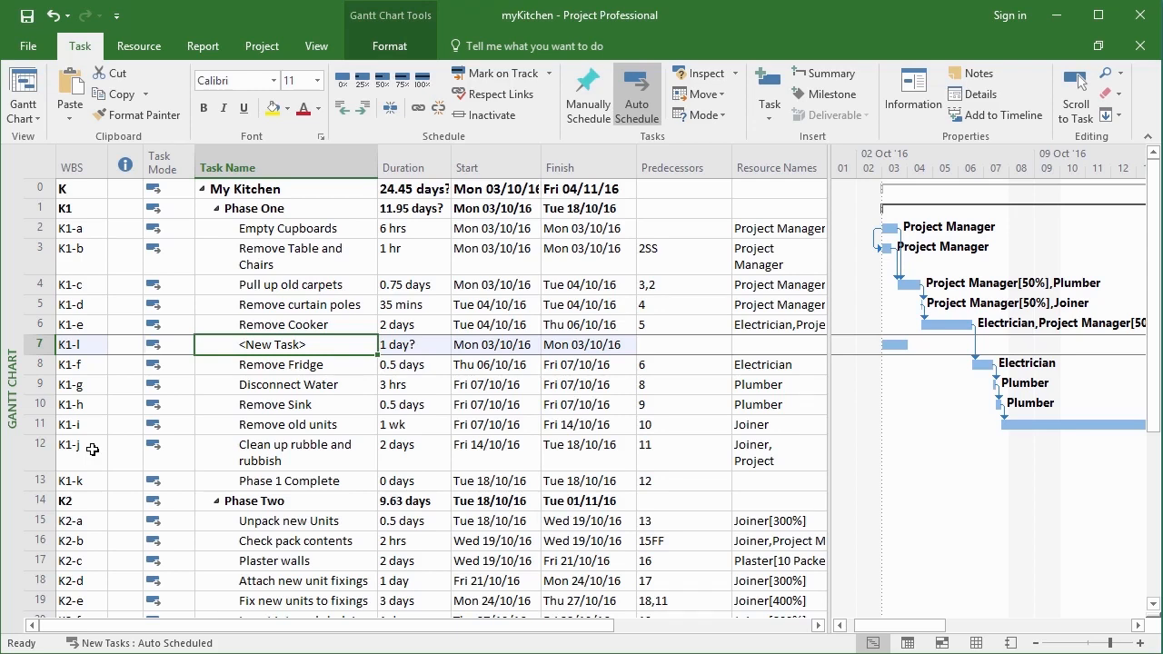
Insert a new task above Plaster walls in Phase Two
{"action": "left_click", "coordinate": [40, 560]}
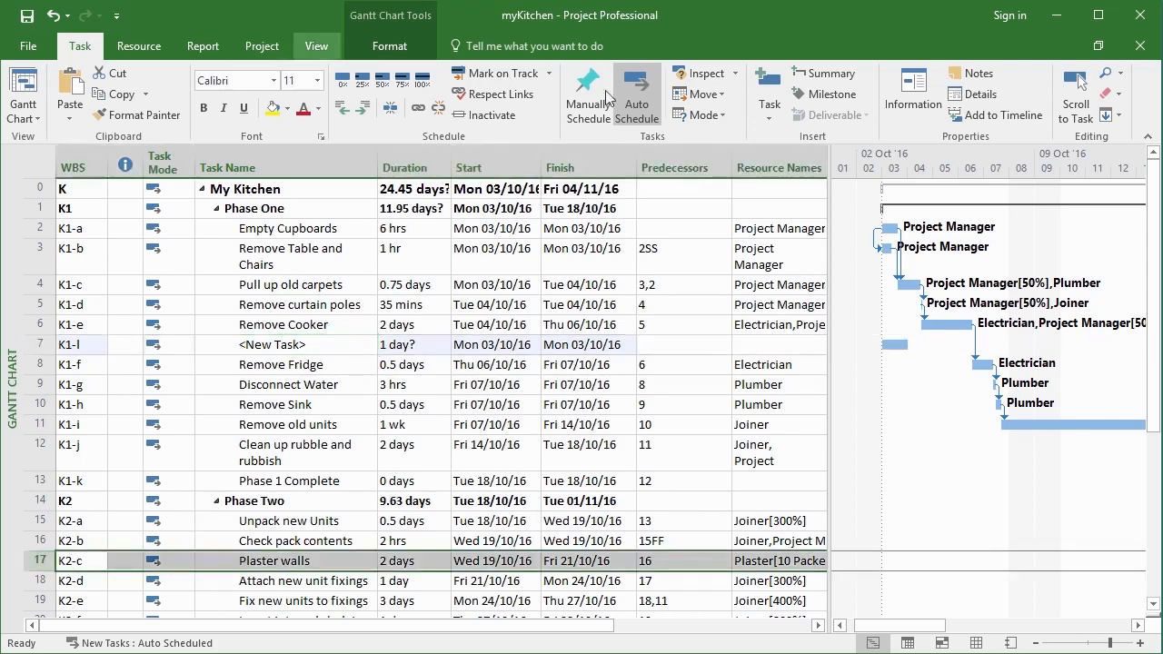
{"action": "left_click", "coordinate": [777, 120]}
{"action": "left_click", "coordinate": [783, 140]}
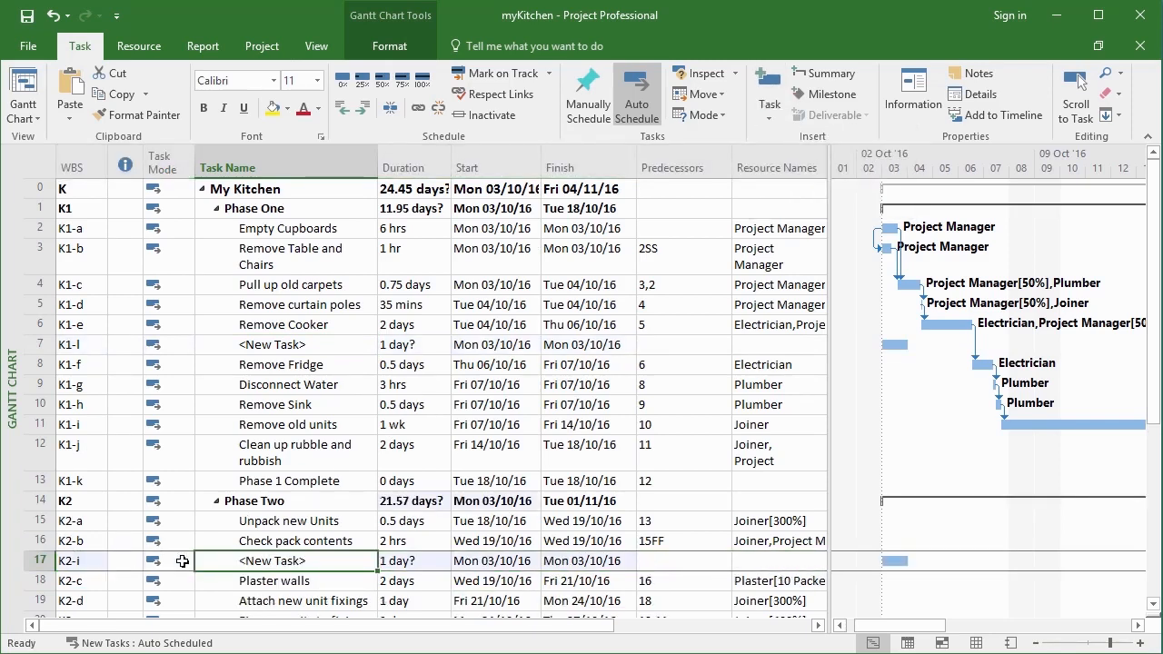
Renumber the entire project's WBS codes so the inserted tasks follow the code order
{"action": "scroll", "coordinate": [143, 490], "scroll_direction": "down", "scroll_amount": 3}
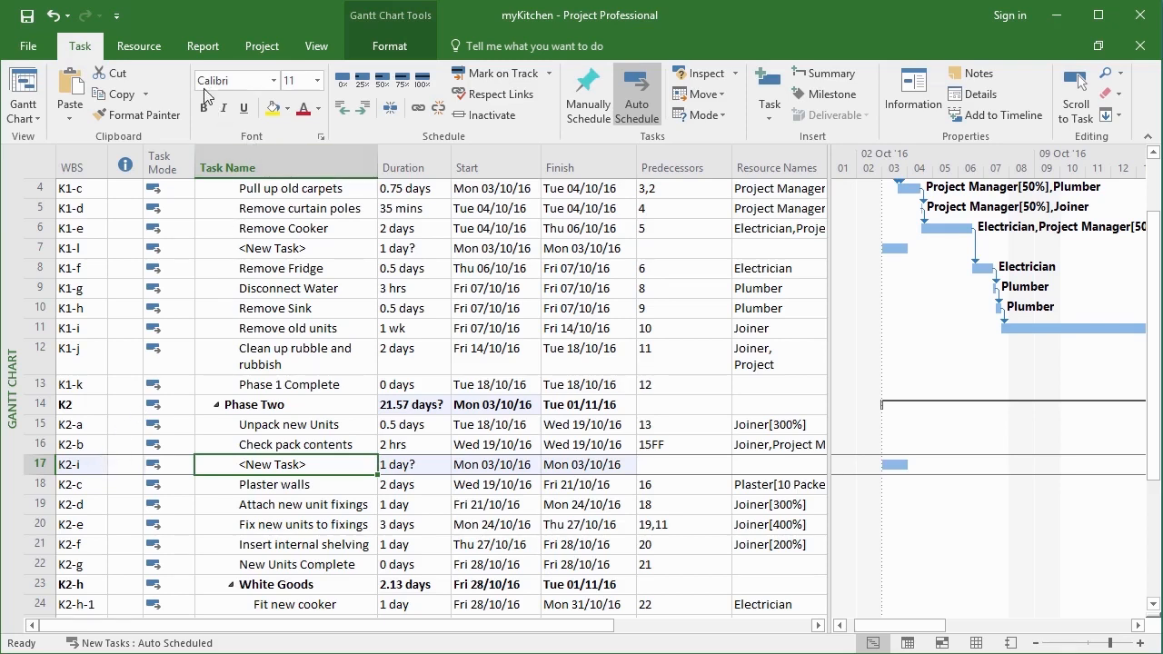
{"action": "left_click", "coordinate": [254, 45]}
{"action": "left_click", "coordinate": [363, 109]}
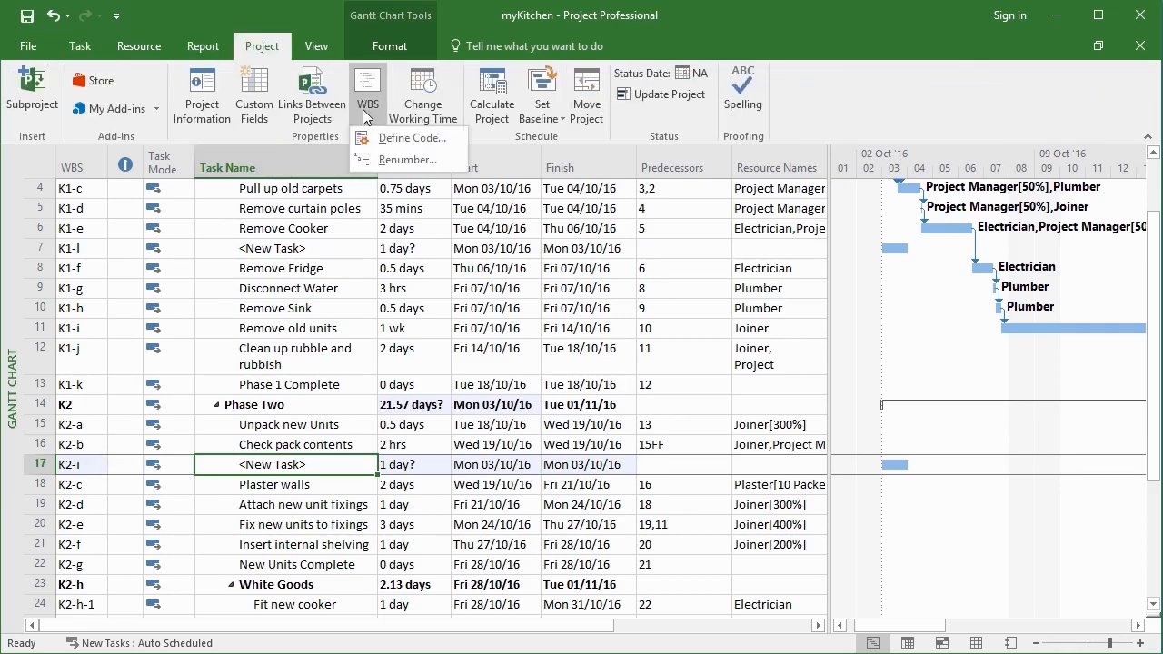
{"action": "left_click", "coordinate": [384, 159]}
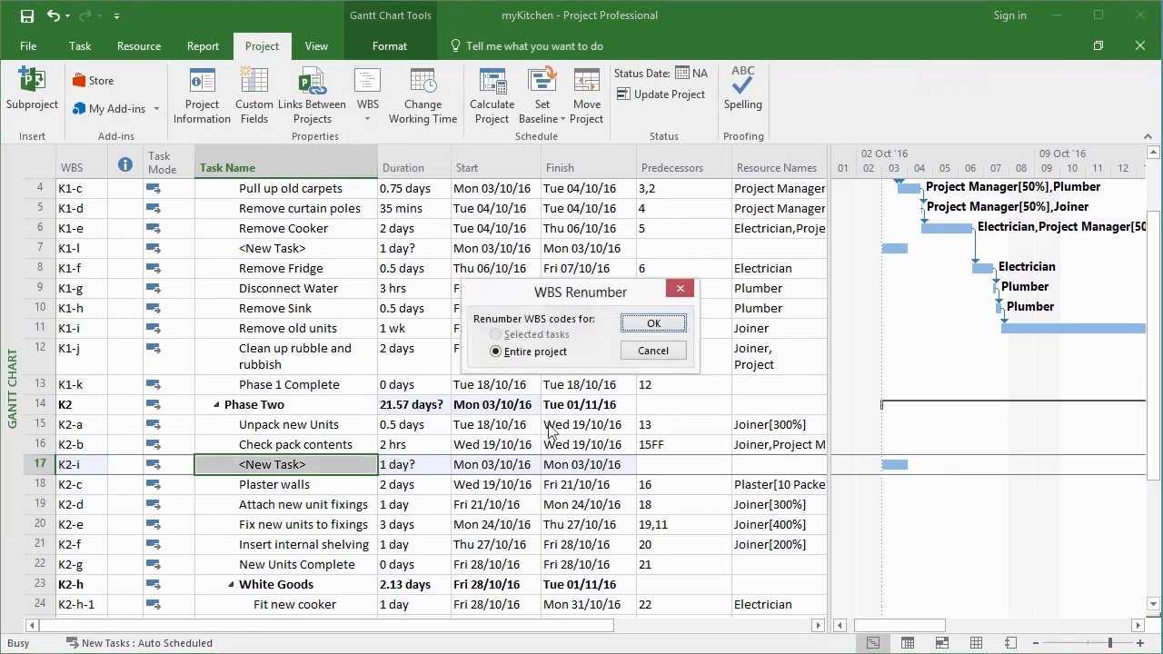
{"action": "left_click", "coordinate": [651, 323]}
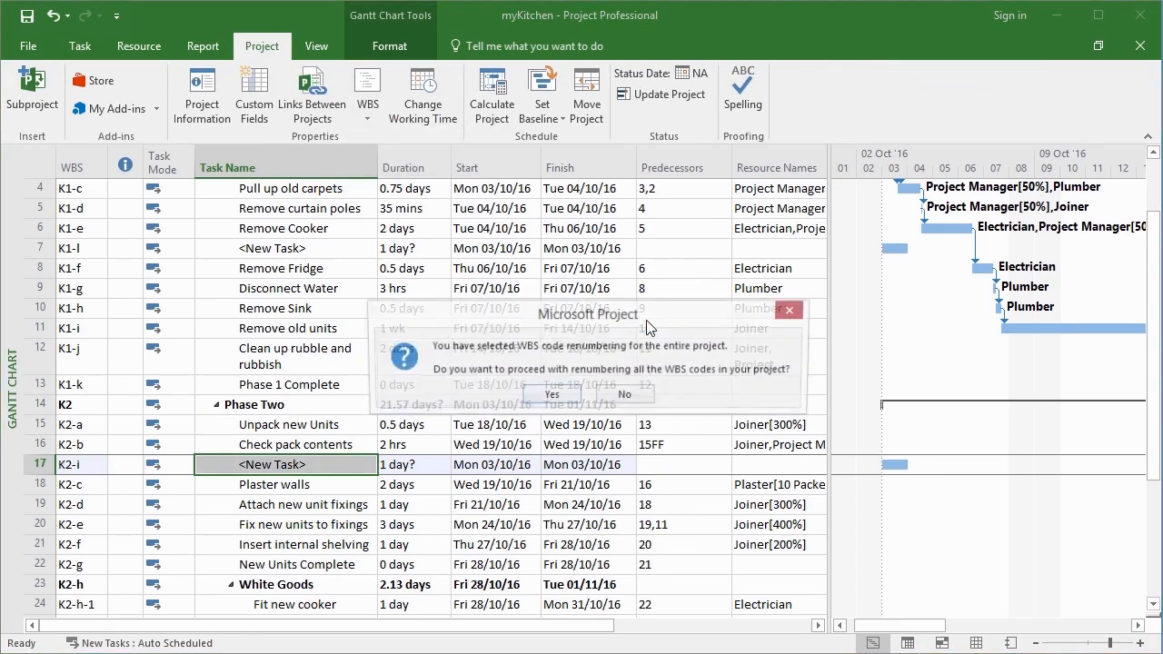
{"action": "left_click", "coordinate": [532, 396]}
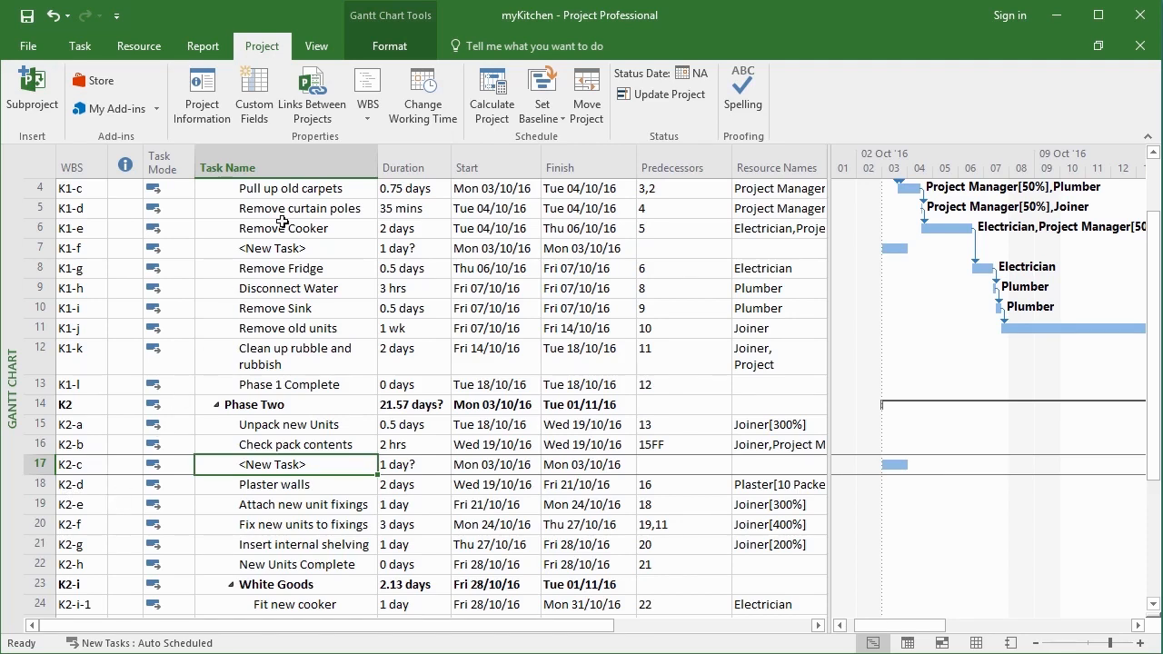
Review the code mask in the WBS code definition and the available WBS commands
{"action": "left_click", "coordinate": [365, 126]}
{"action": "left_click", "coordinate": [391, 138]}
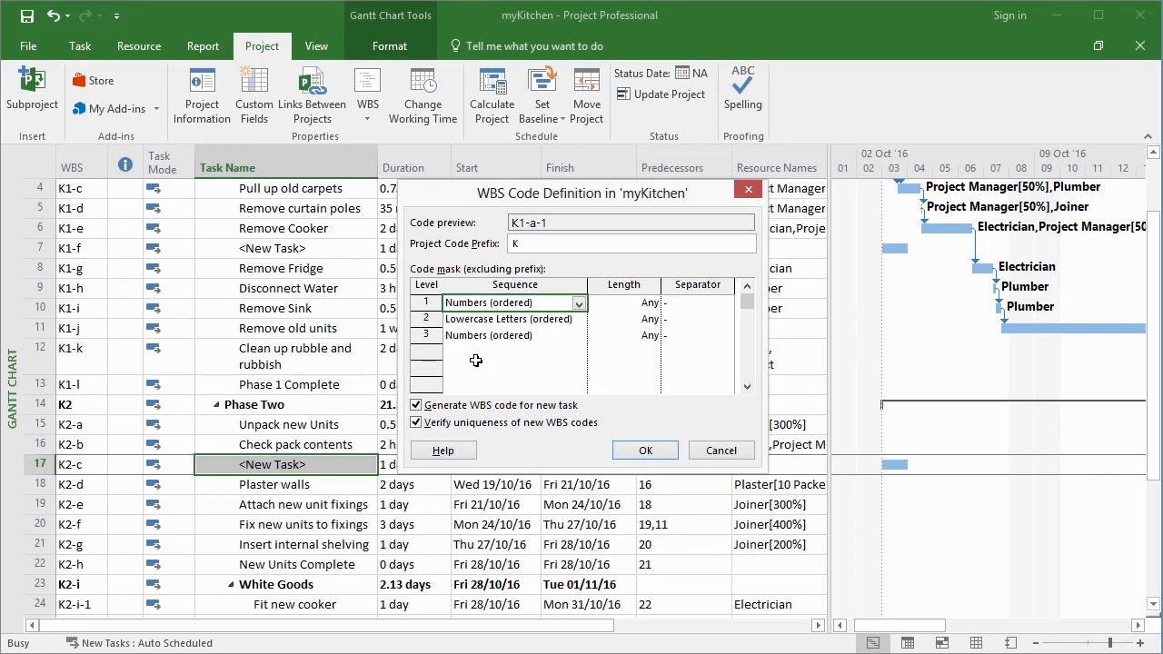
{"action": "left_click", "coordinate": [644, 450]}
{"action": "left_click", "coordinate": [372, 116]}
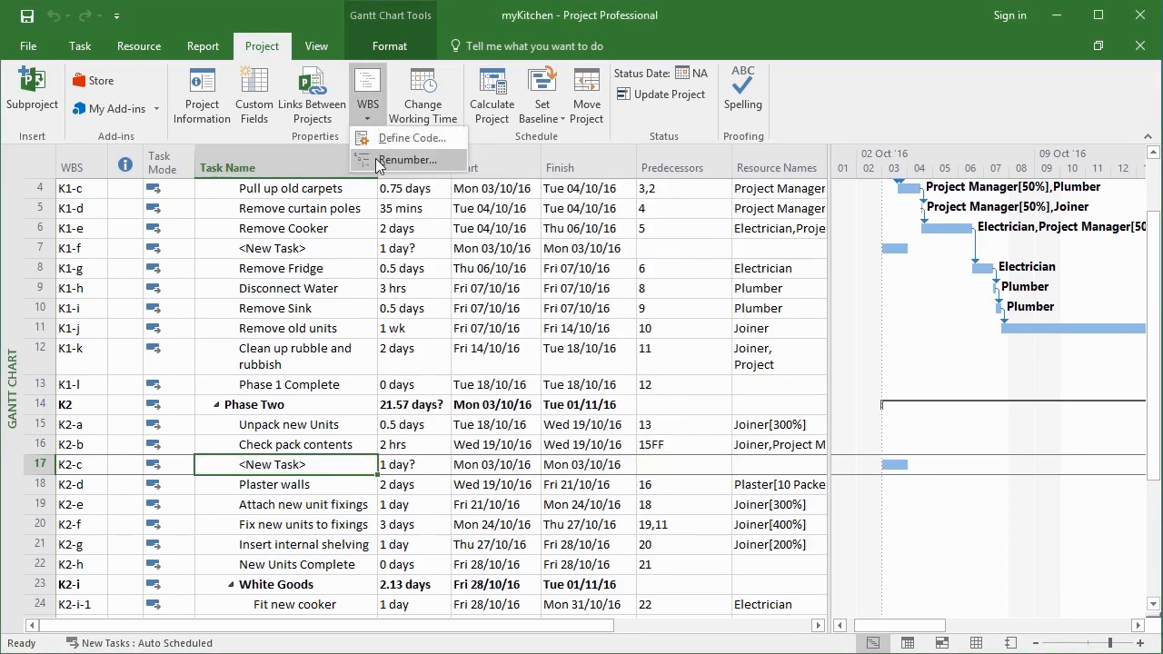